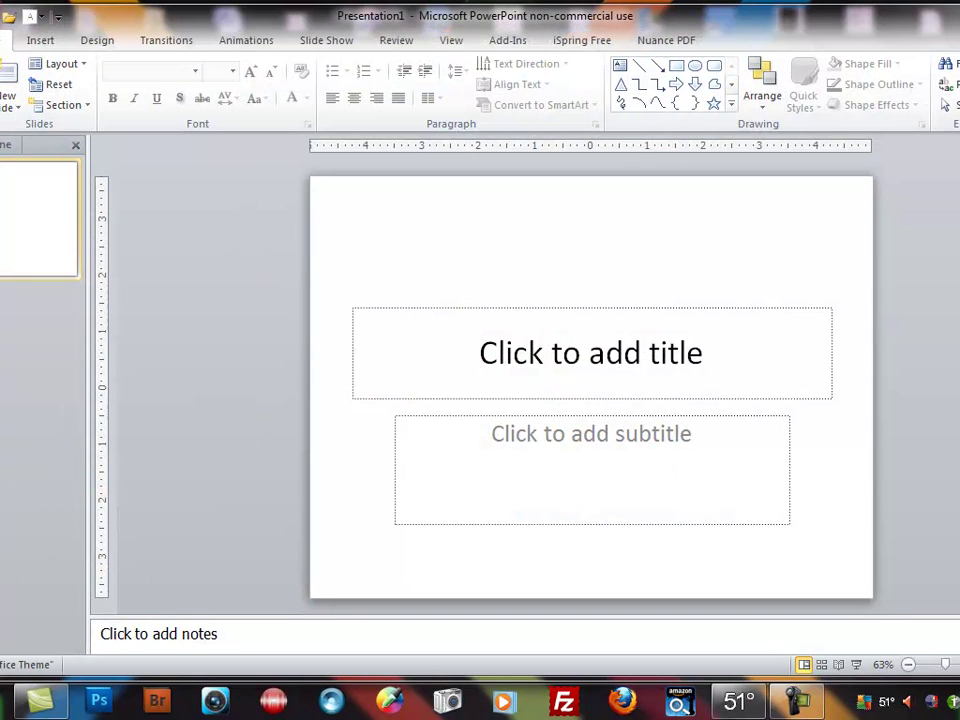
Step: Open the recent presentation 01 chemistry and go to the blank slide 8
mouse_move(780, 2)
left_mouse_down()
mouse_move(714, 2)
mouse_move(784, 10)
left_mouse_up()
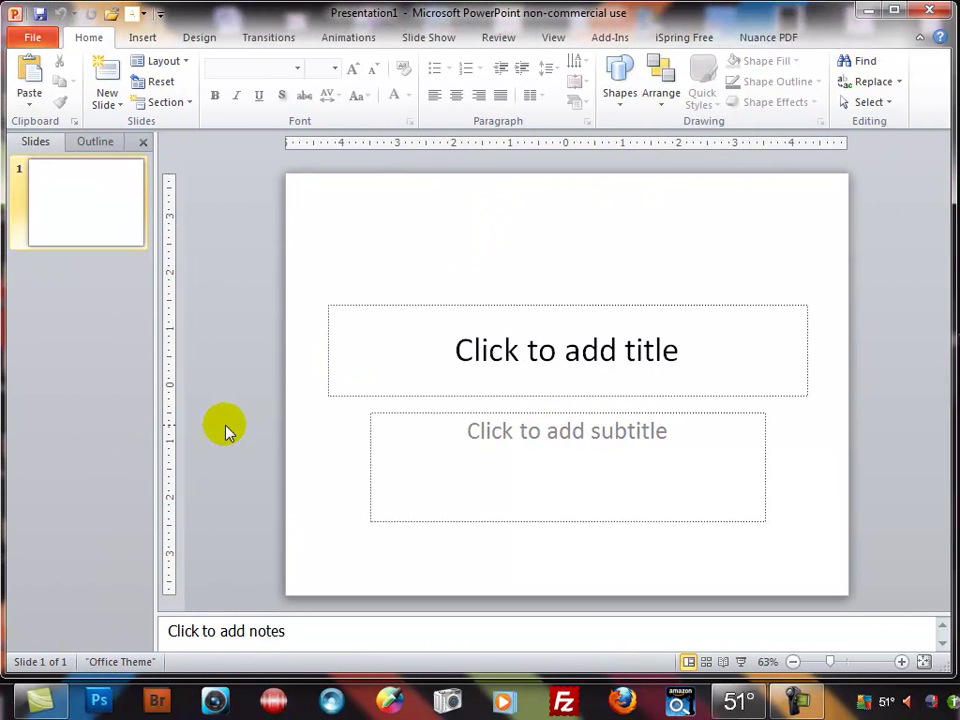
left_click(32, 40)
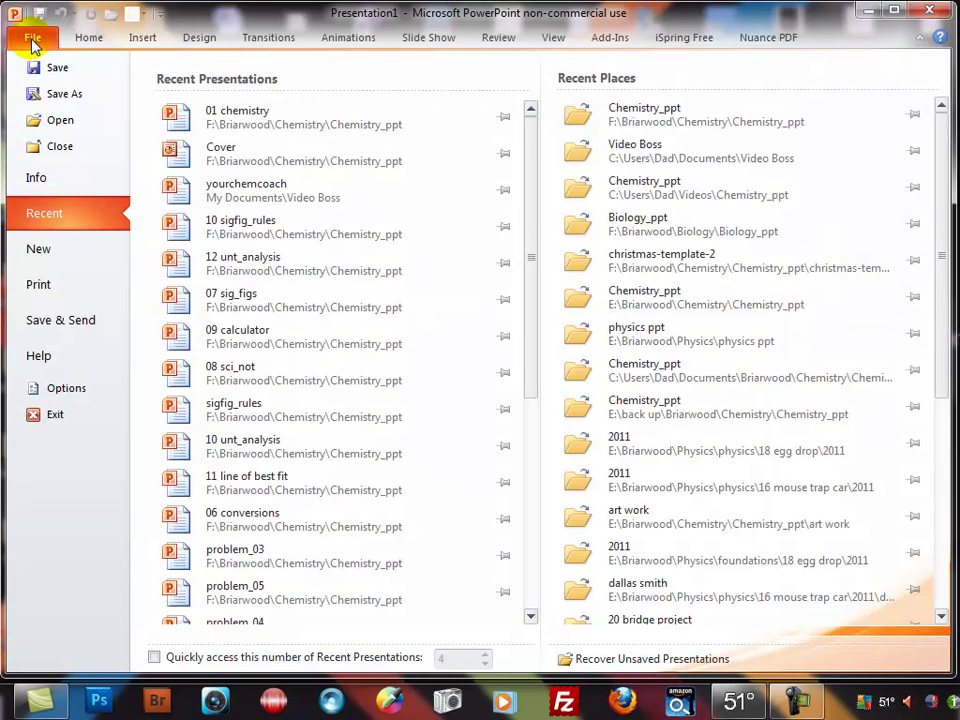
left_click(250, 115)
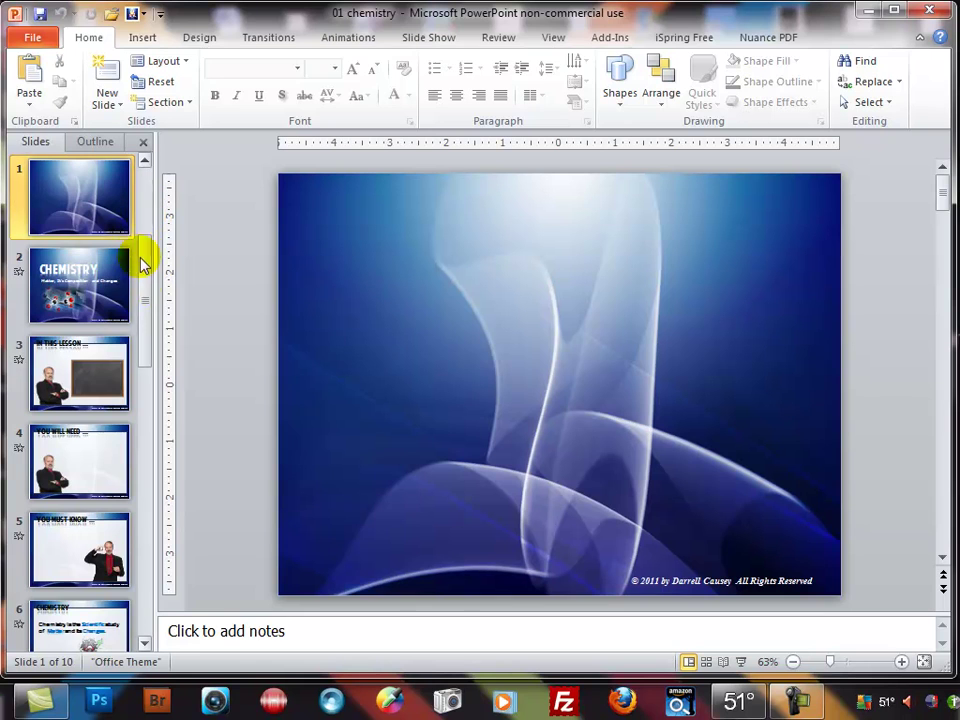
left_click_drag(141, 257, 146, 489)
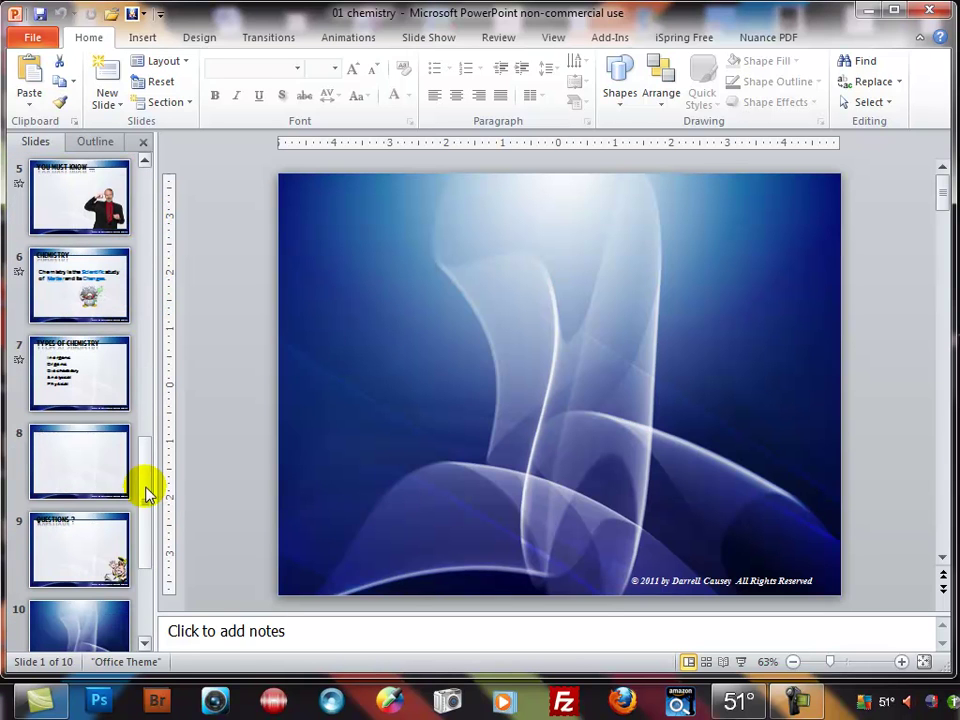
left_click(102, 482)
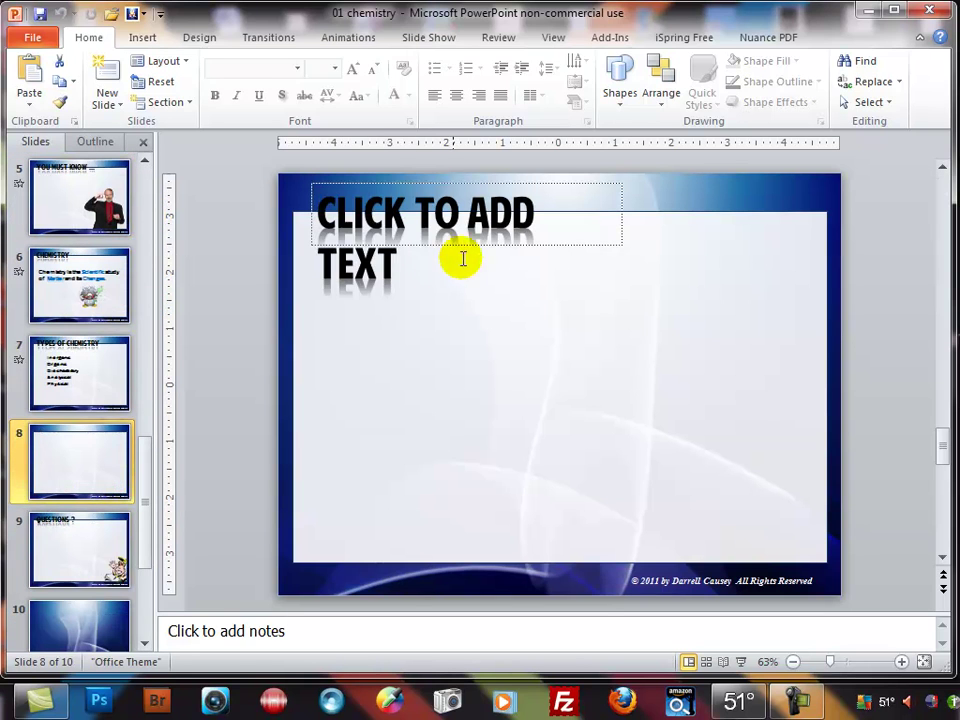
Step: Enter the title DISTANCE VS. TIME in slide 8's text placeholder
left_click(407, 272)
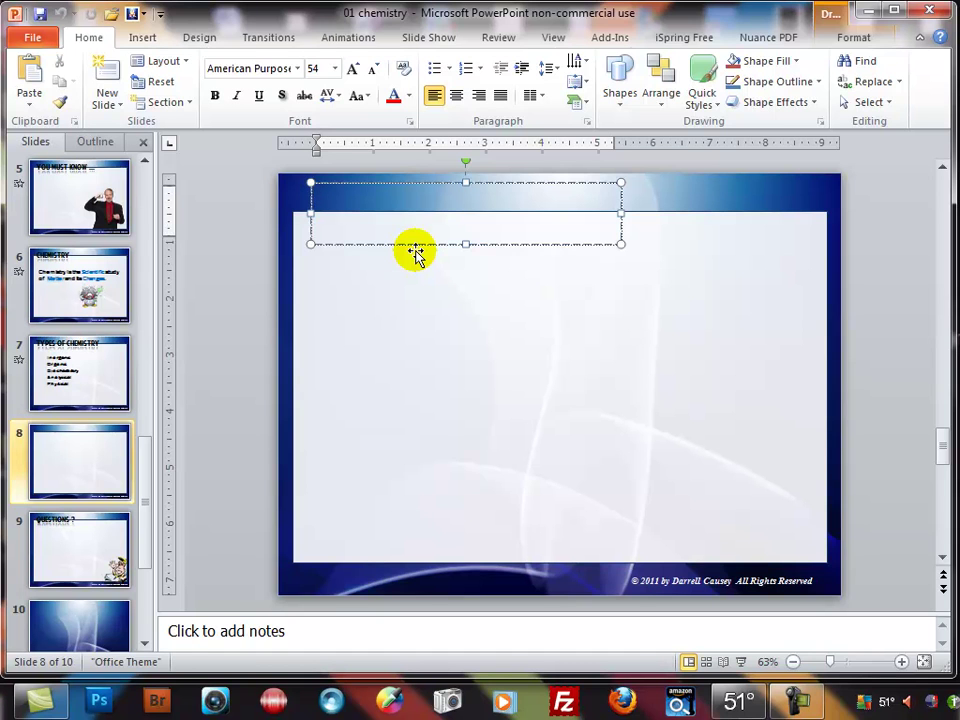
type("6")
key("BackSpace")
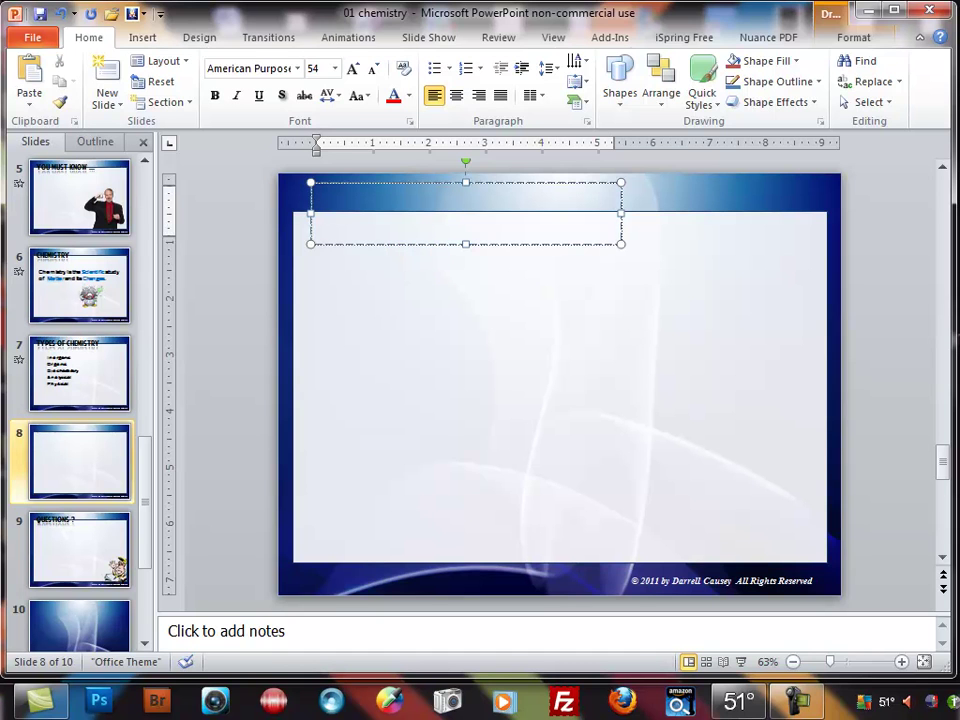
type("D")
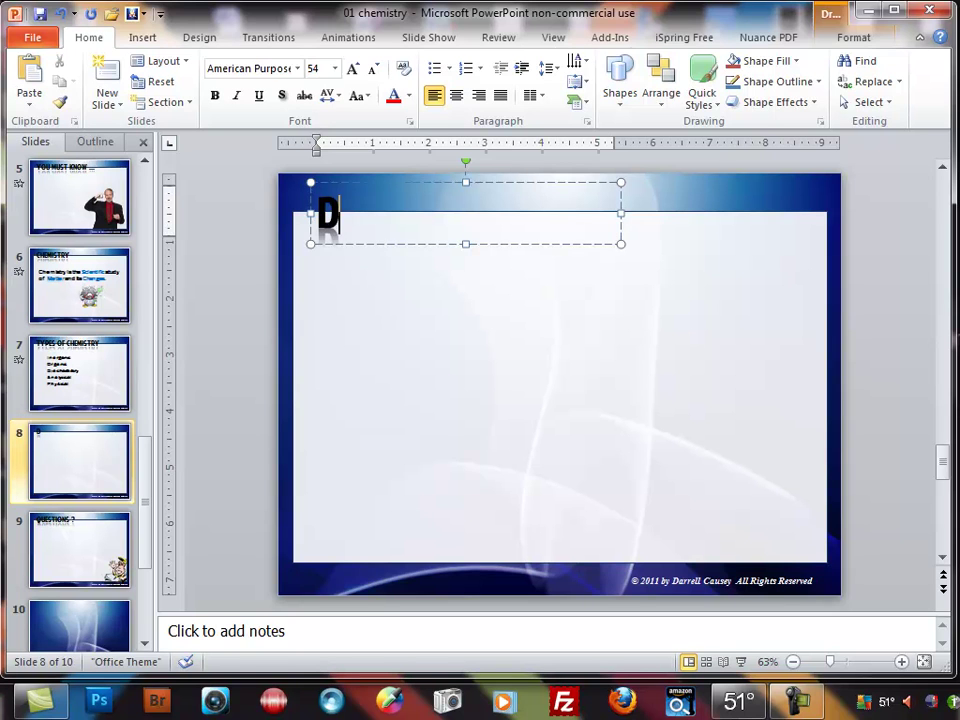
type("ISTANCE ")
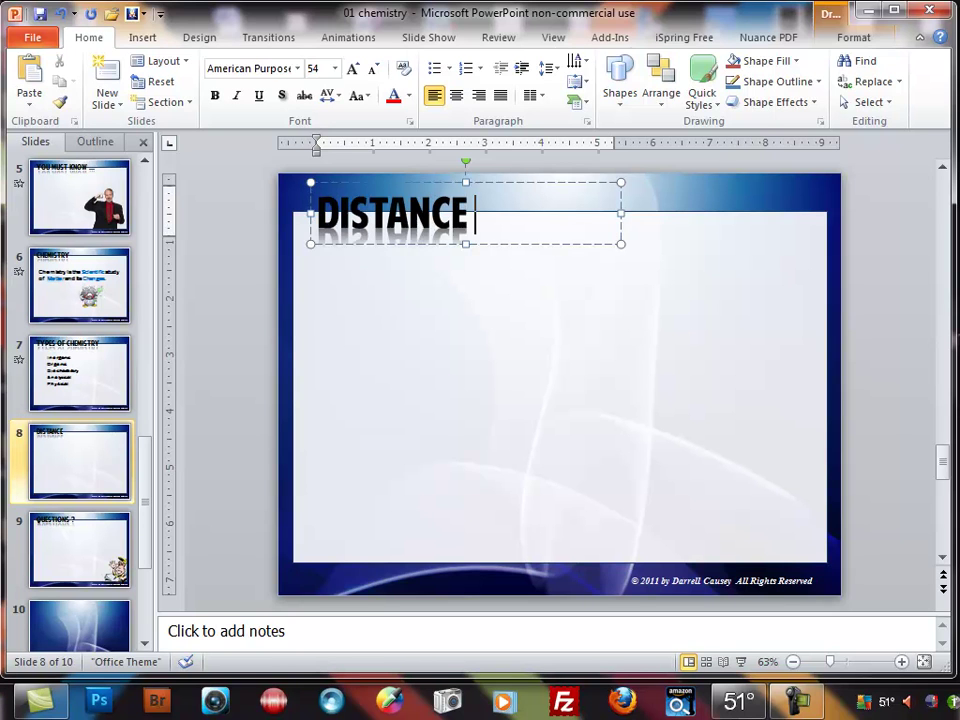
type("VS")
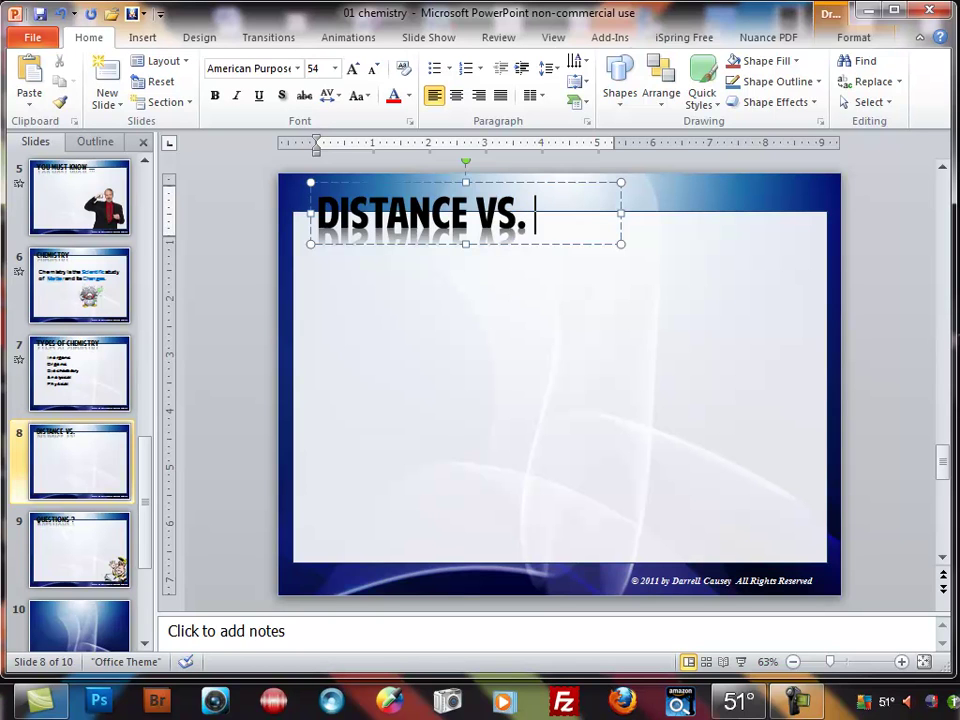
type(". TIME")
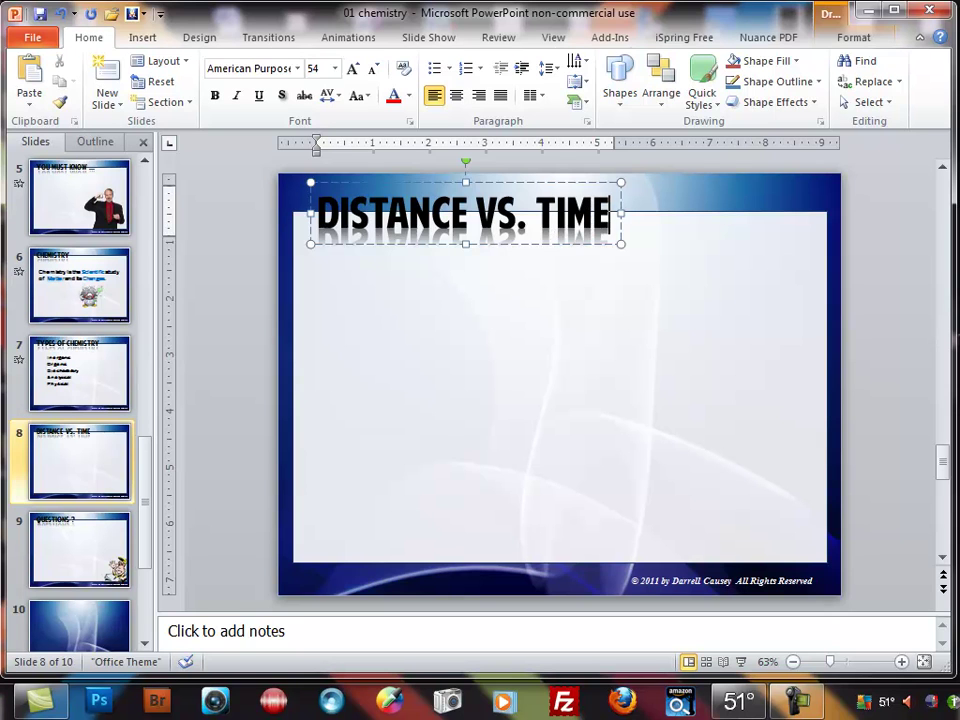
left_click(195, 325)
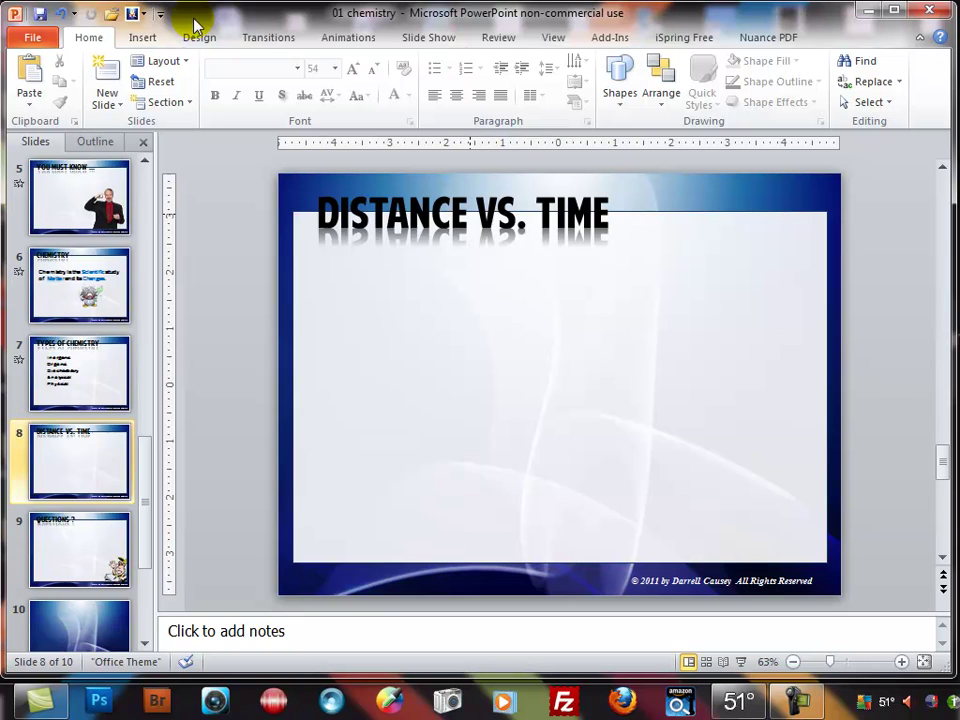
Step: Insert the graph picture from the physics subfolder of the science pictures folder onto the slide
left_click(143, 40)
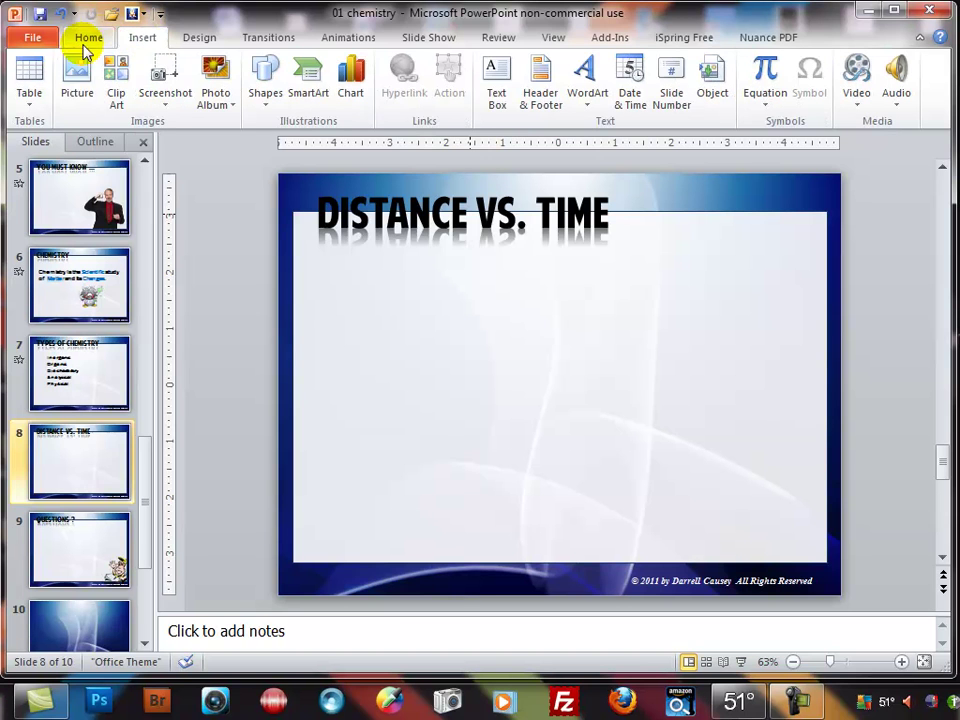
left_click(76, 76)
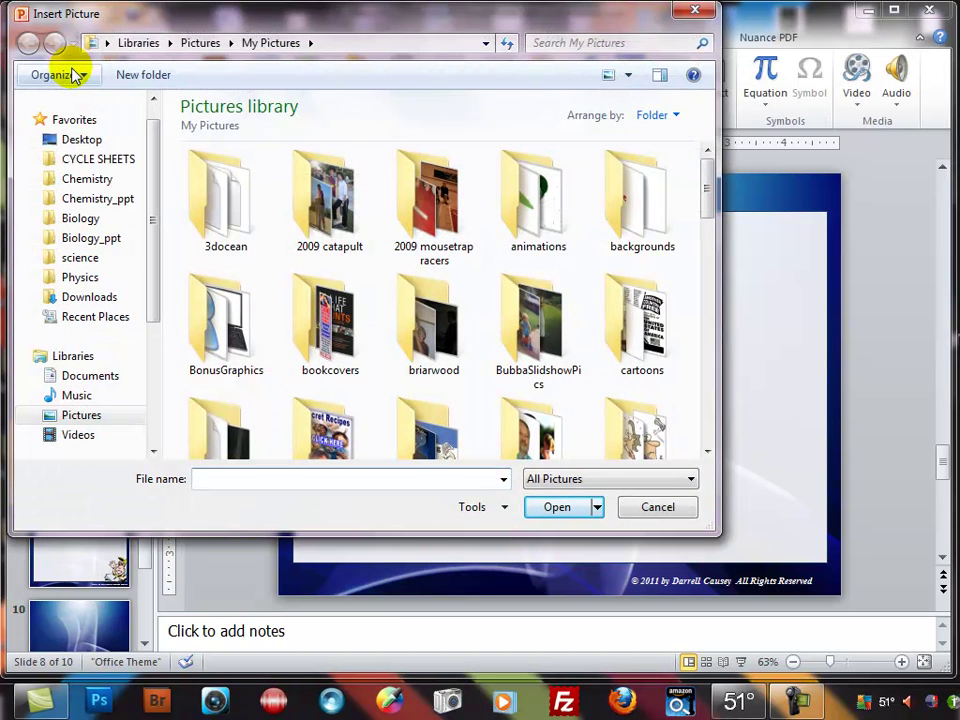
left_click_drag(707, 182, 709, 375)
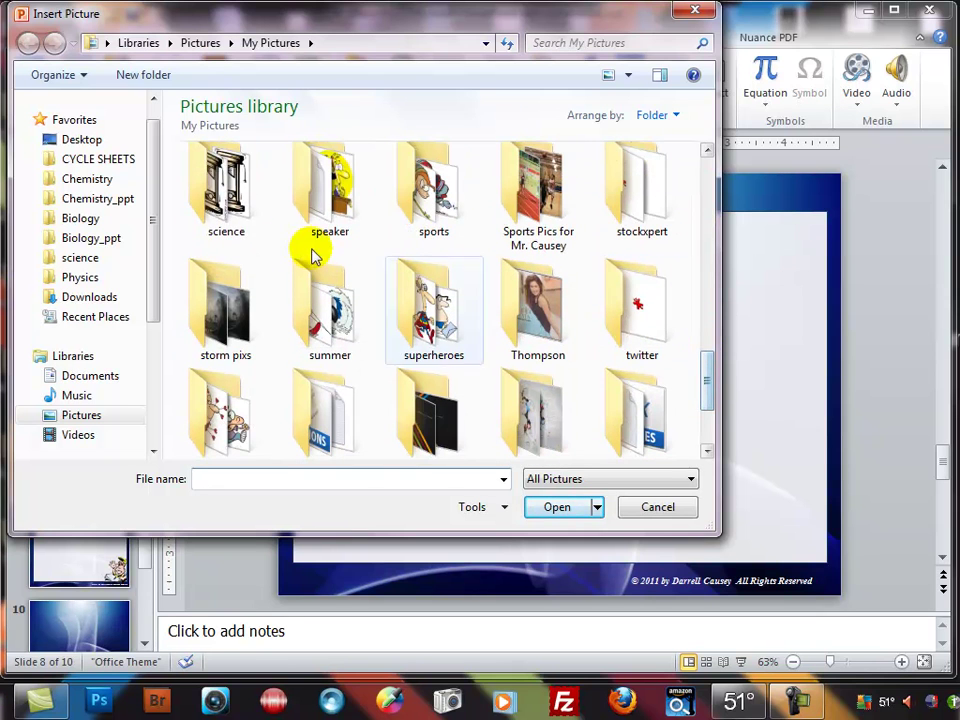
double_click(212, 200)
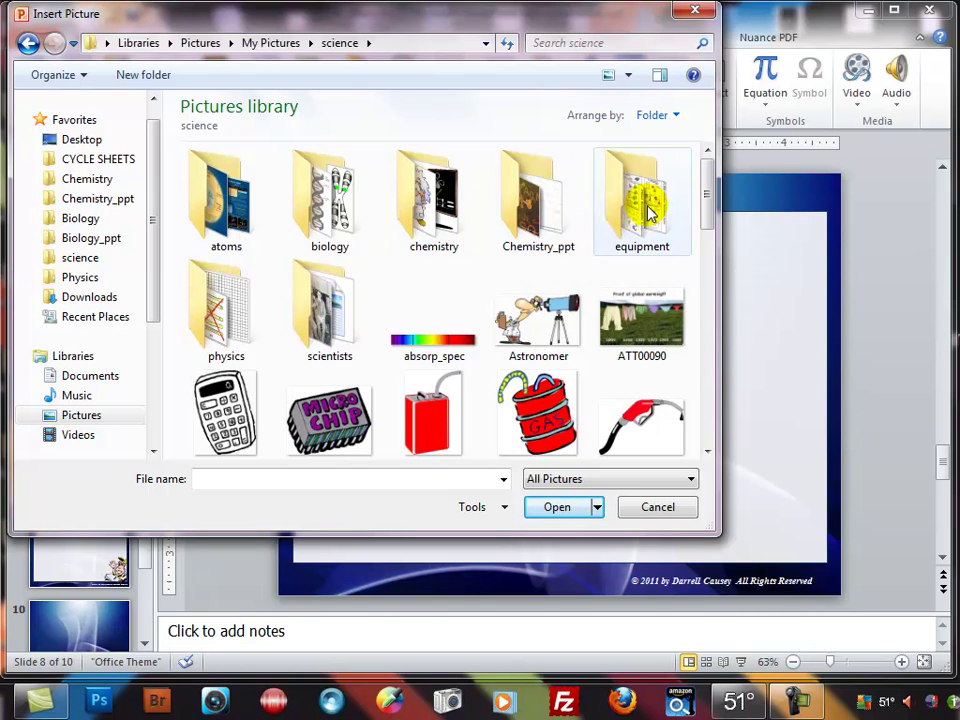
left_click(252, 328)
double_click(252, 328)
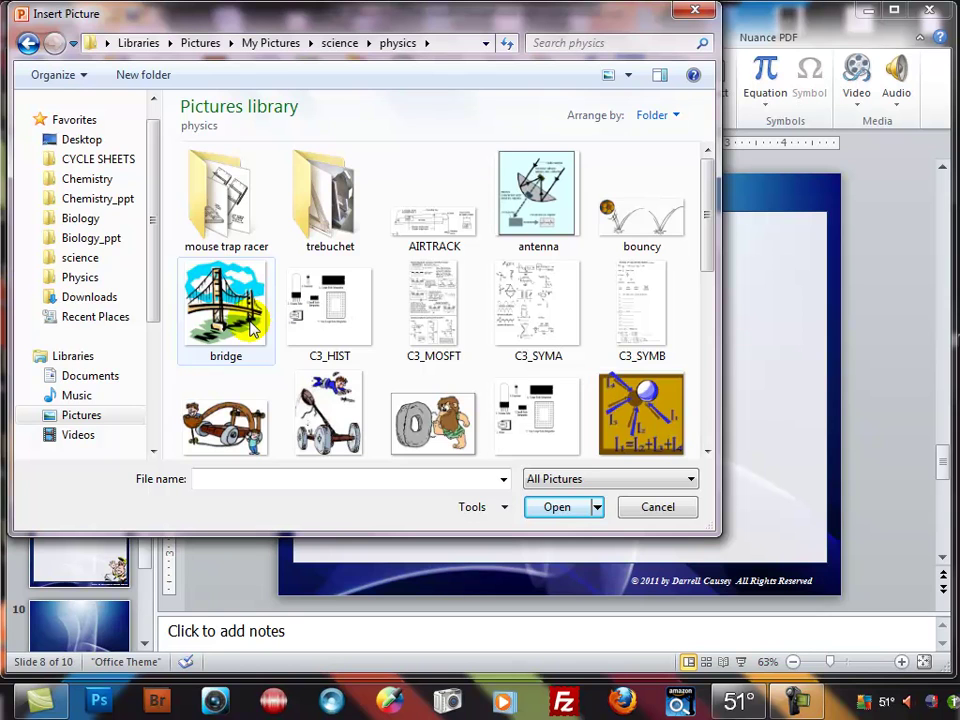
left_click_drag(713, 182, 707, 311)
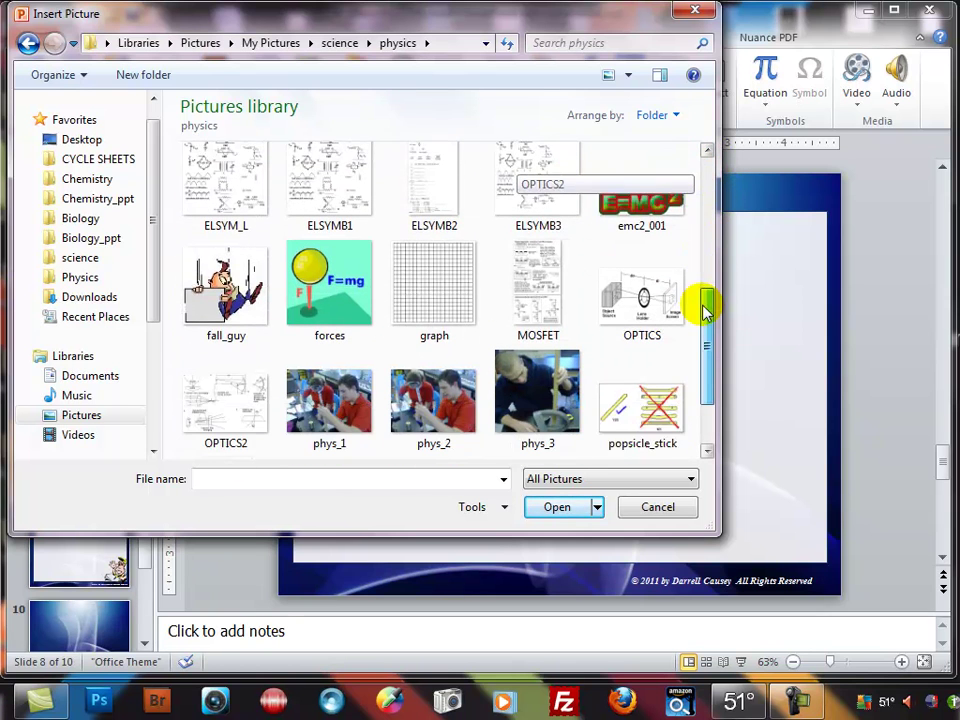
left_click(454, 259)
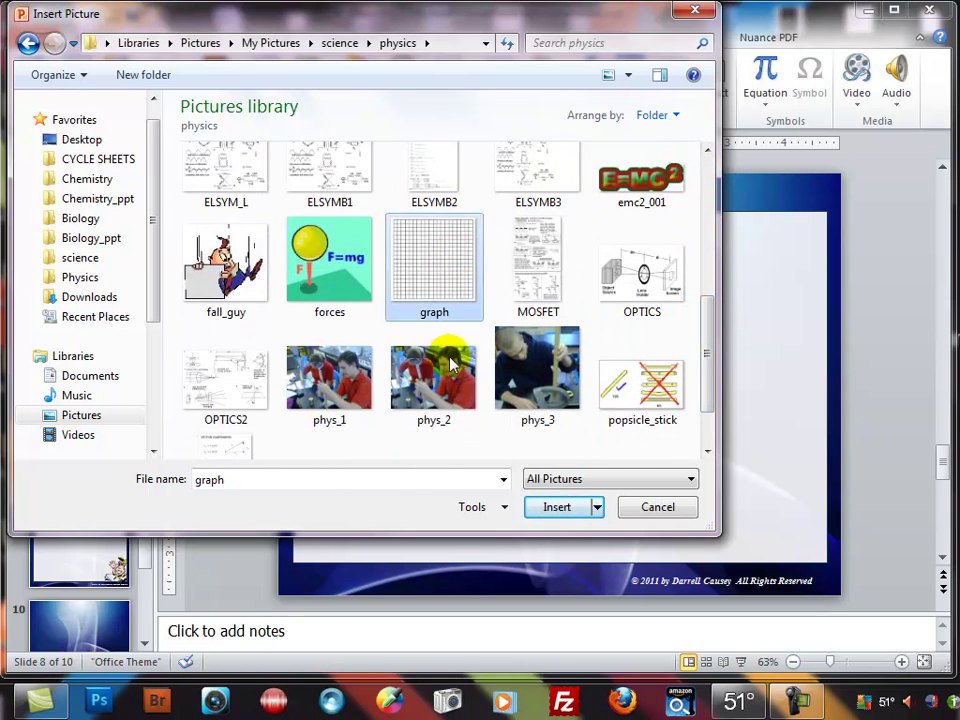
left_click(560, 508)
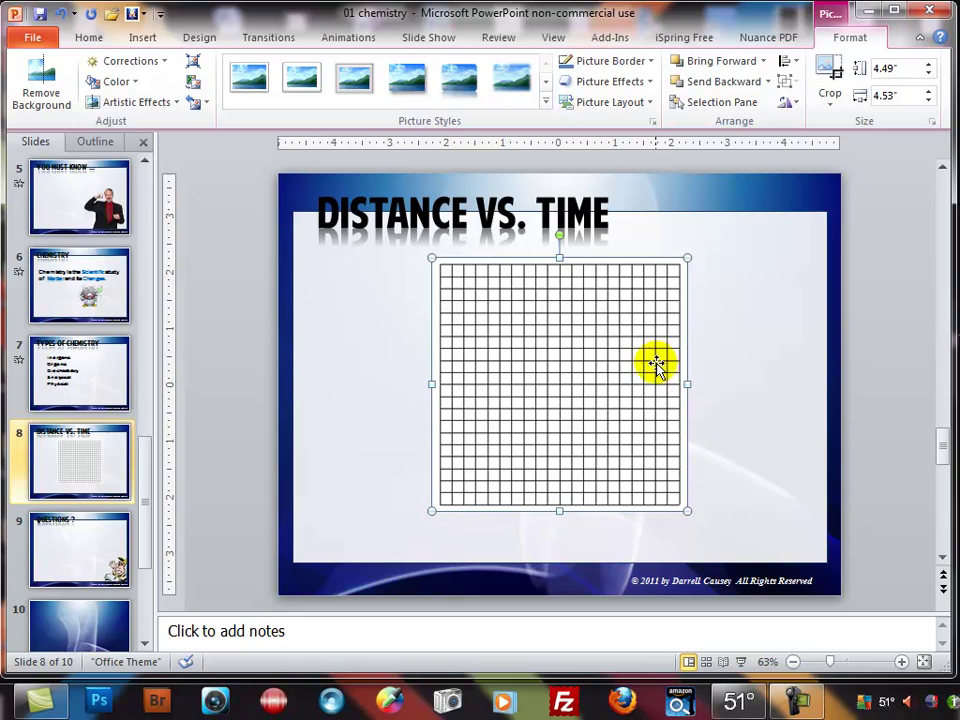
left_click(783, 432)
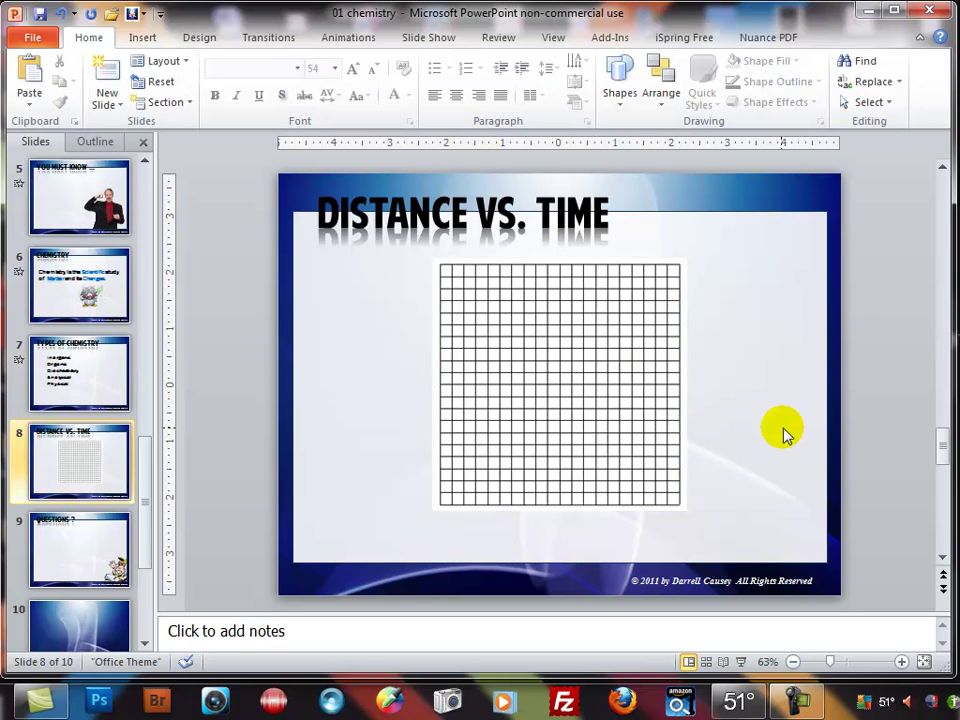
Step: Enlarge the grid picture to about 4.8" high by 4.84" wide and position it beneath the title
left_click(628, 418)
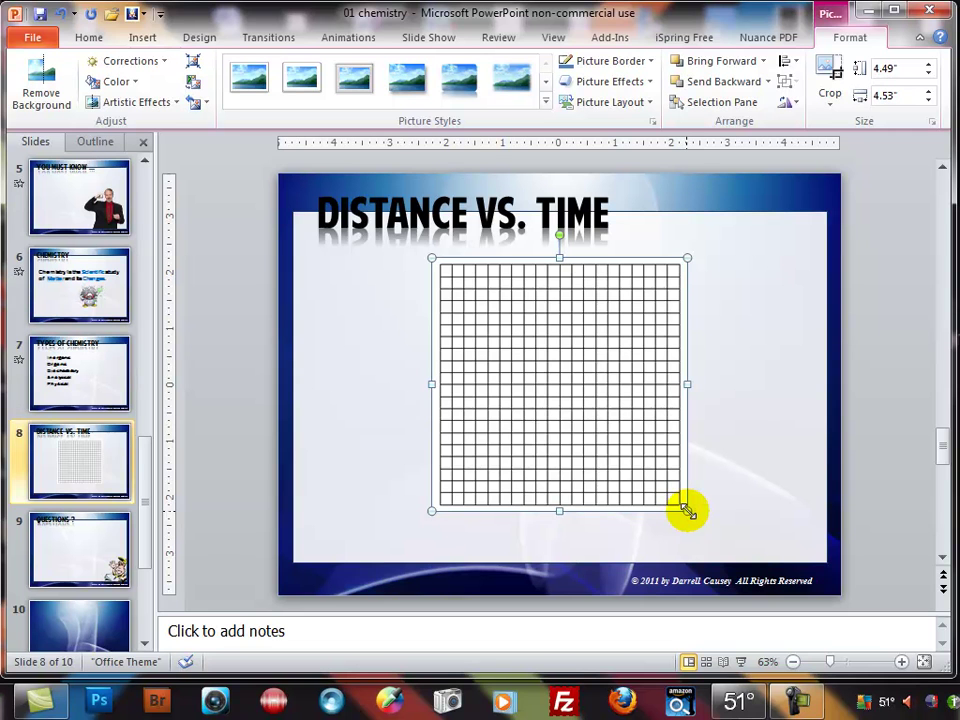
left_click_drag(688, 511, 708, 522)
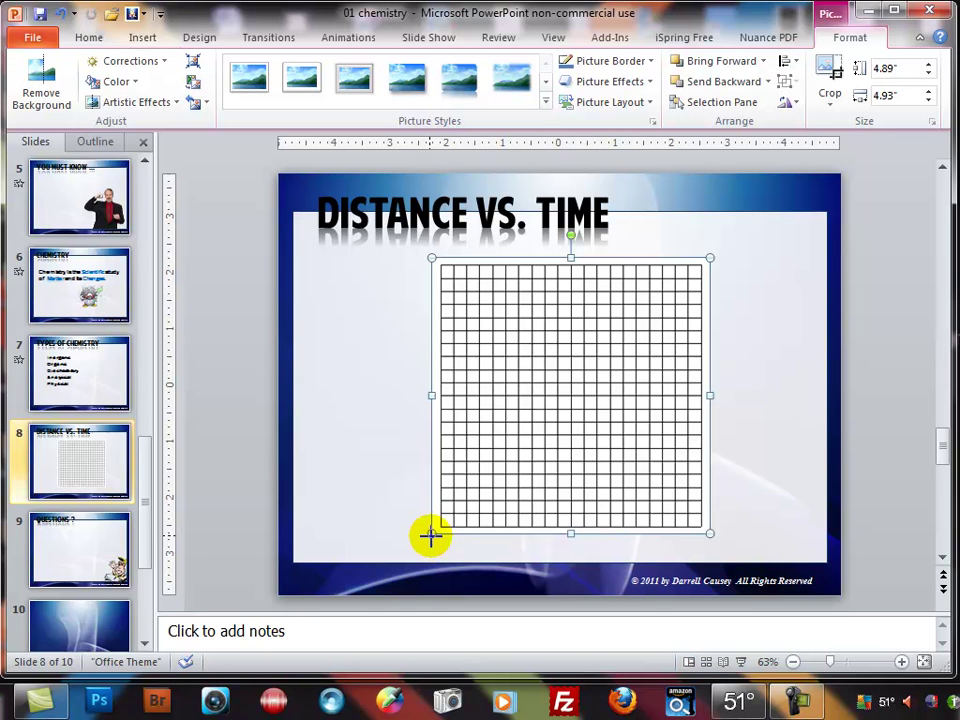
left_click_drag(431, 536, 407, 564)
left_click_drag(540, 445, 552, 425)
left_click(825, 326)
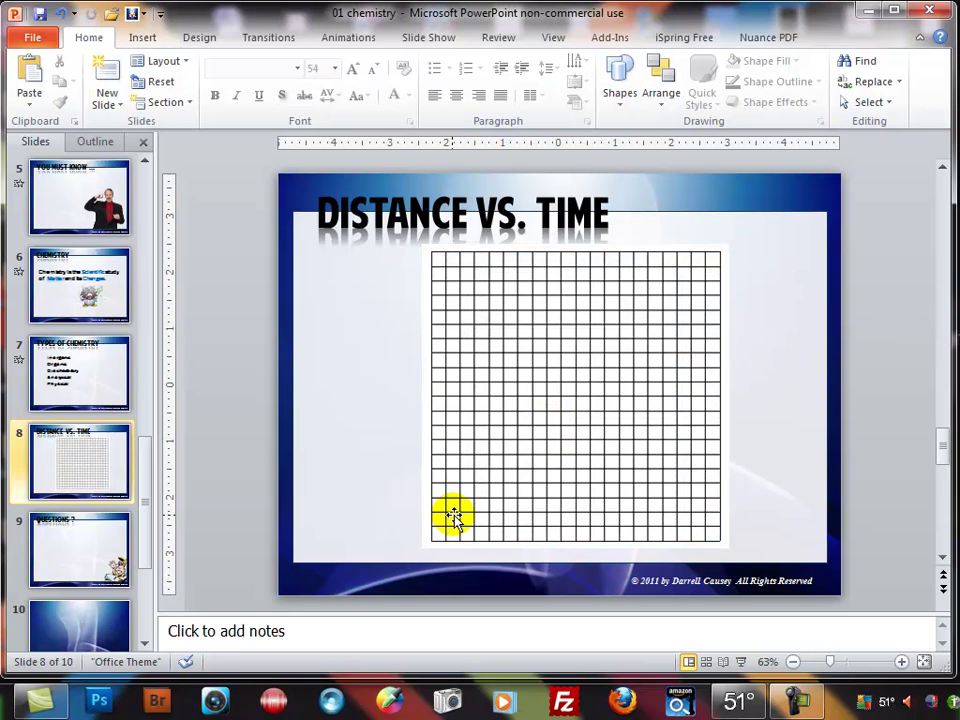
key("ctrl+z")
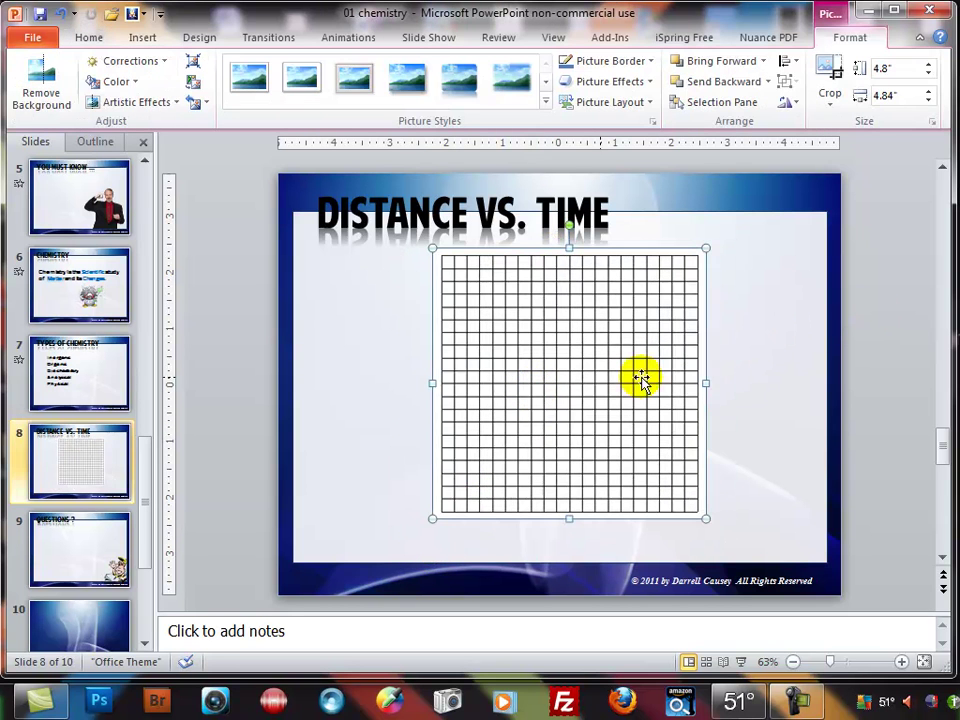
left_click(730, 378)
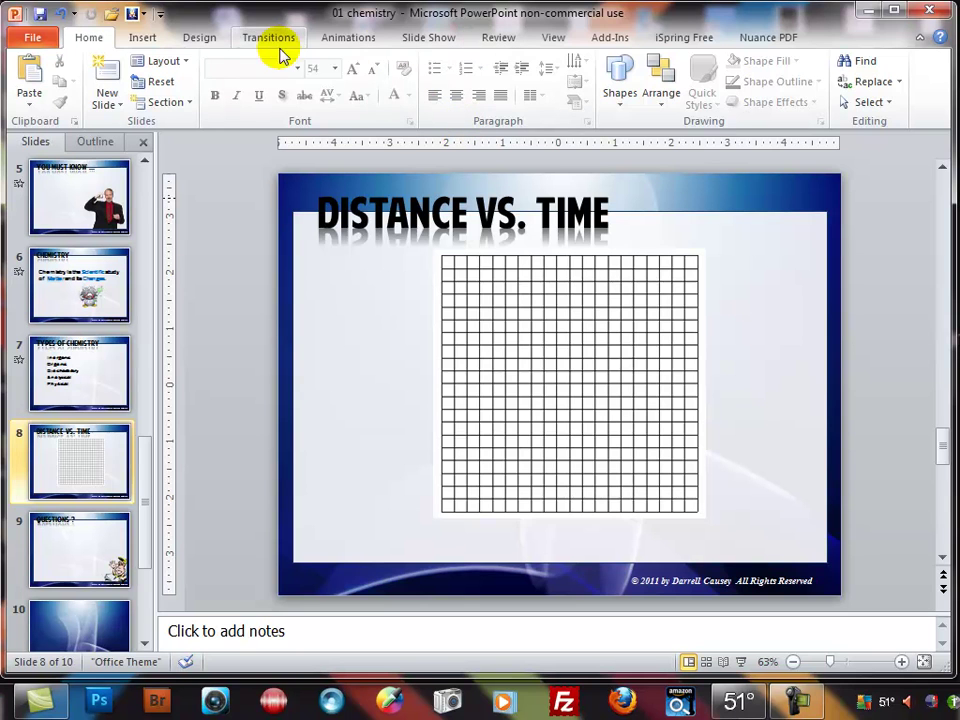
Step: Draw a horizontal arrow about 5" long along the grid's bottom edge, starting at its lower-left corner and pointing right
left_click(142, 40)
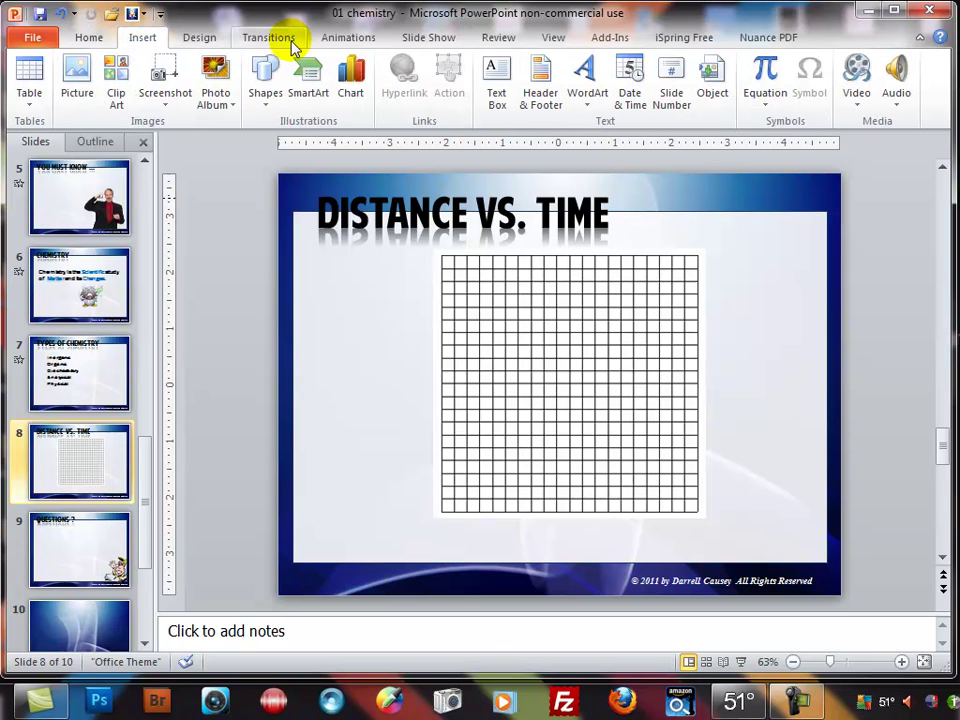
left_click(277, 80)
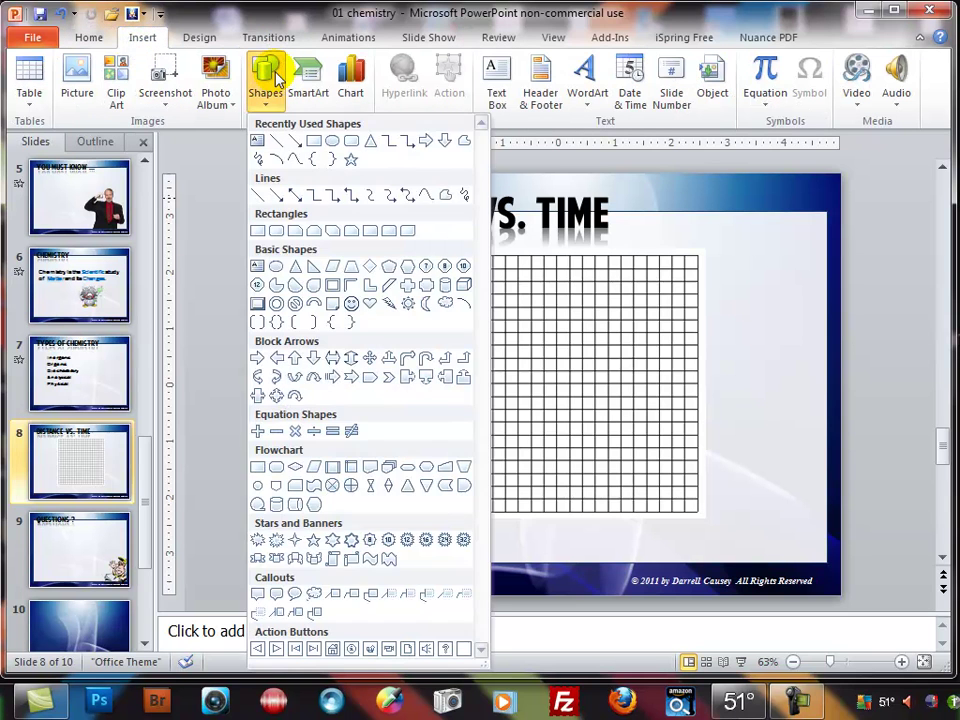
left_click(292, 146)
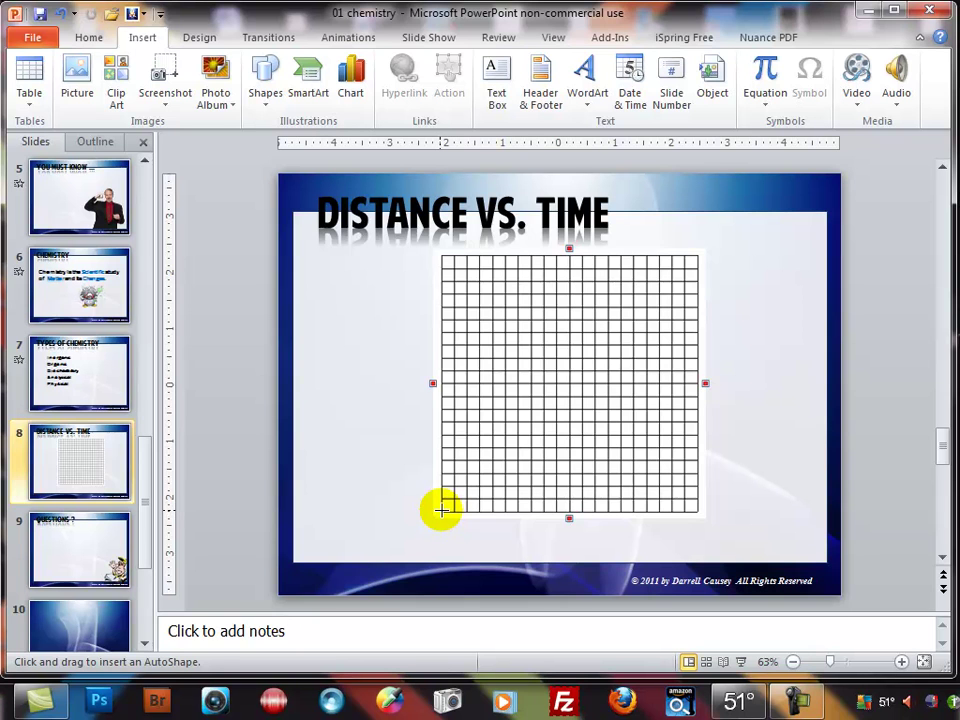
left_click_drag(440, 510, 724, 511)
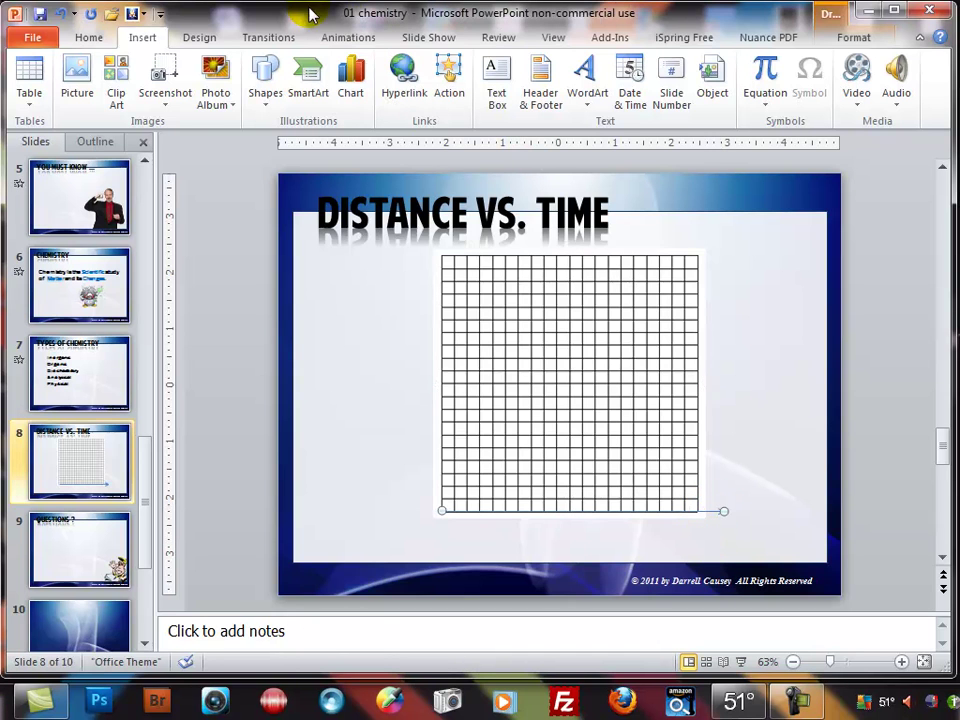
Step: Set the horizontal arrow's outline weight to 3 pt
left_click(824, 25)
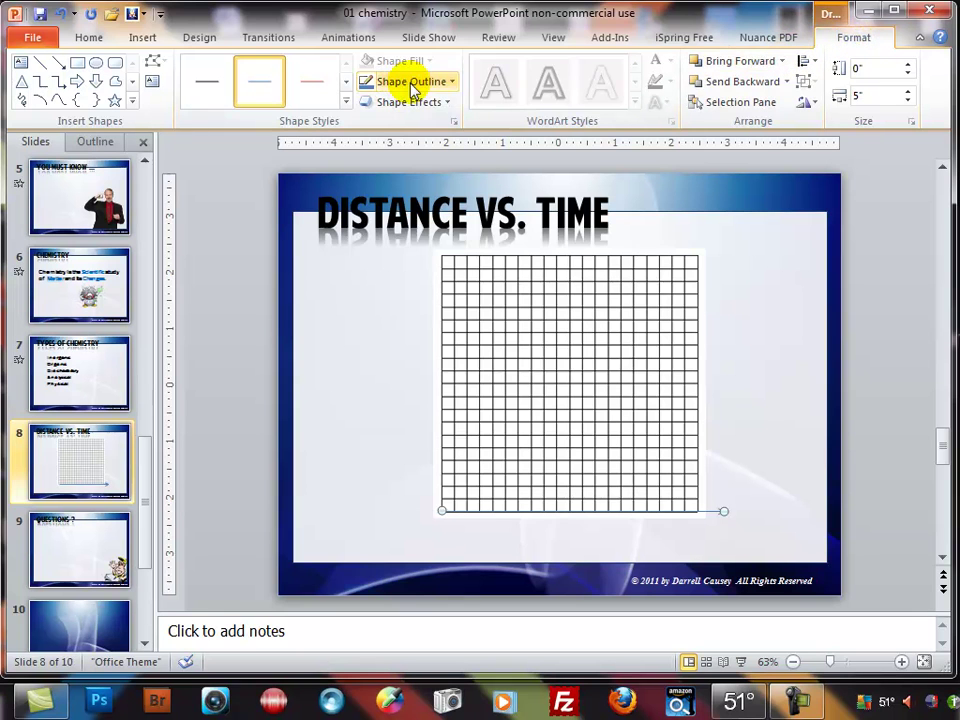
left_click(450, 82)
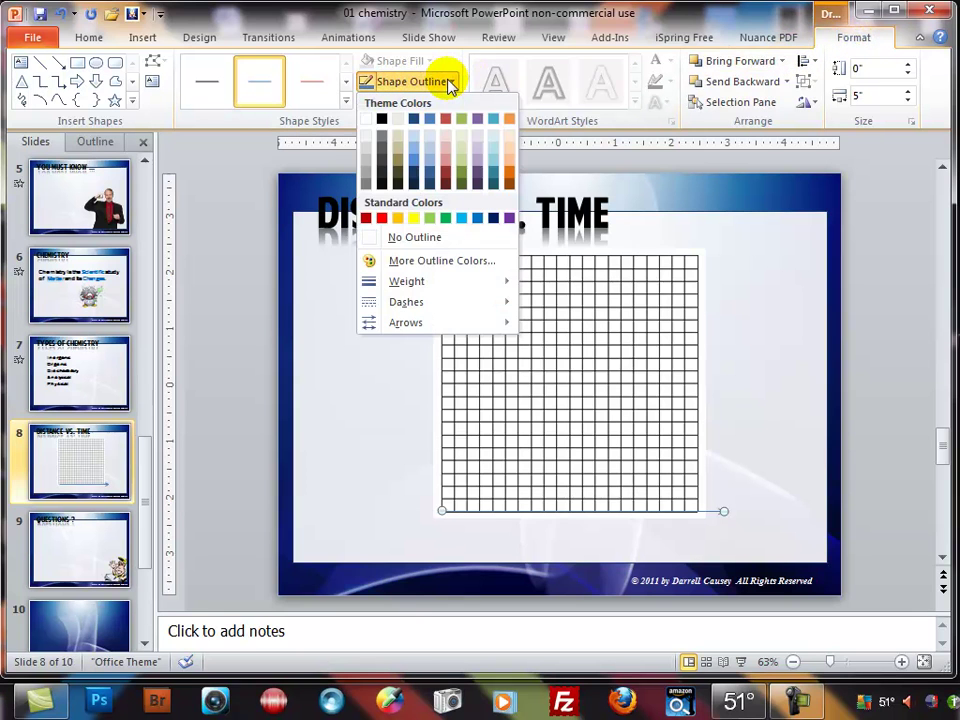
left_click(448, 81)
left_click(448, 80)
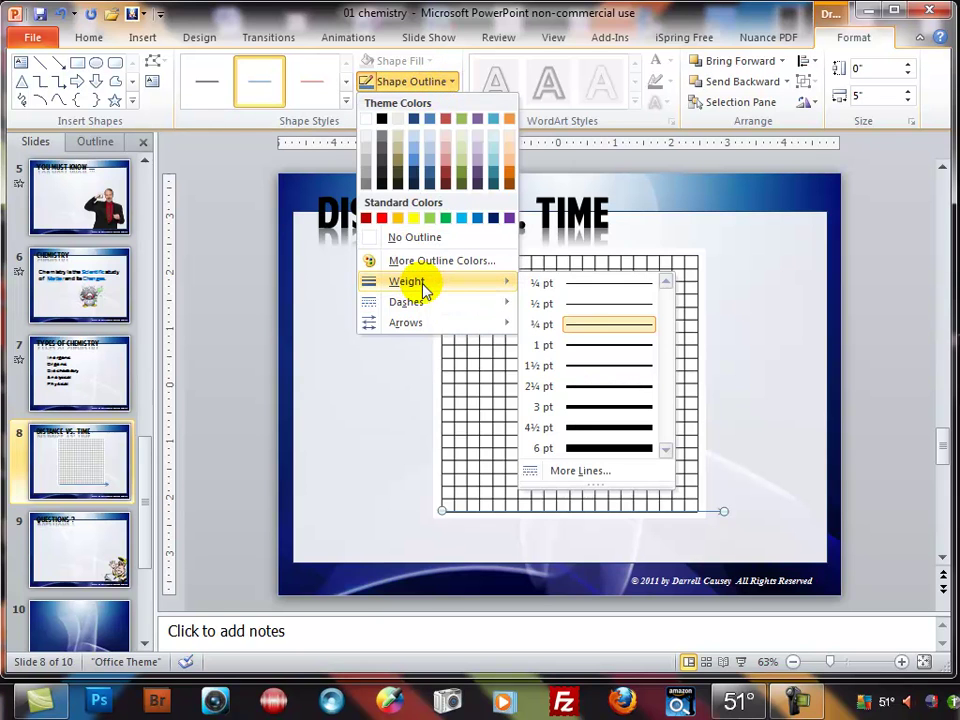
mouse_move(425, 284)
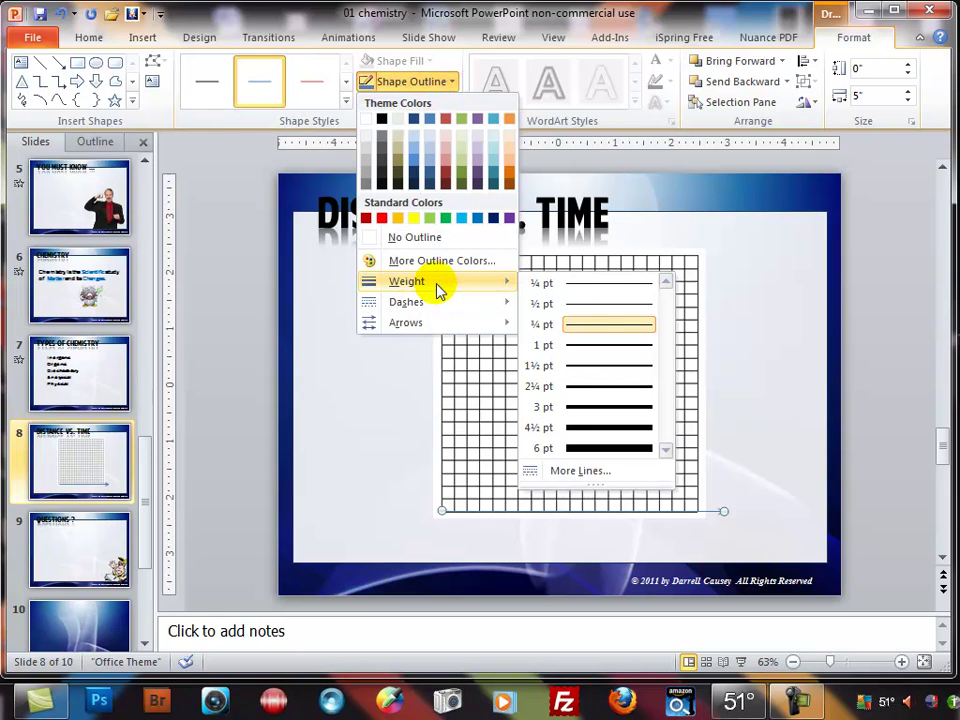
left_click(593, 408)
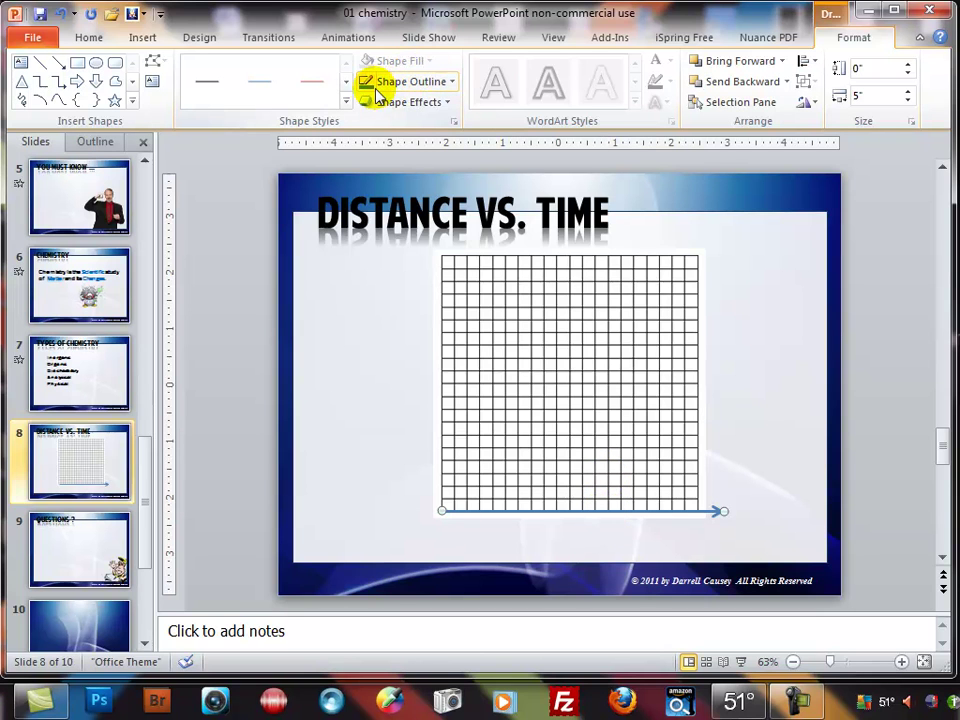
Step: Set the horizontal arrow's outline colour to black and paste a copy of the arrow onto the slide
left_click(450, 84)
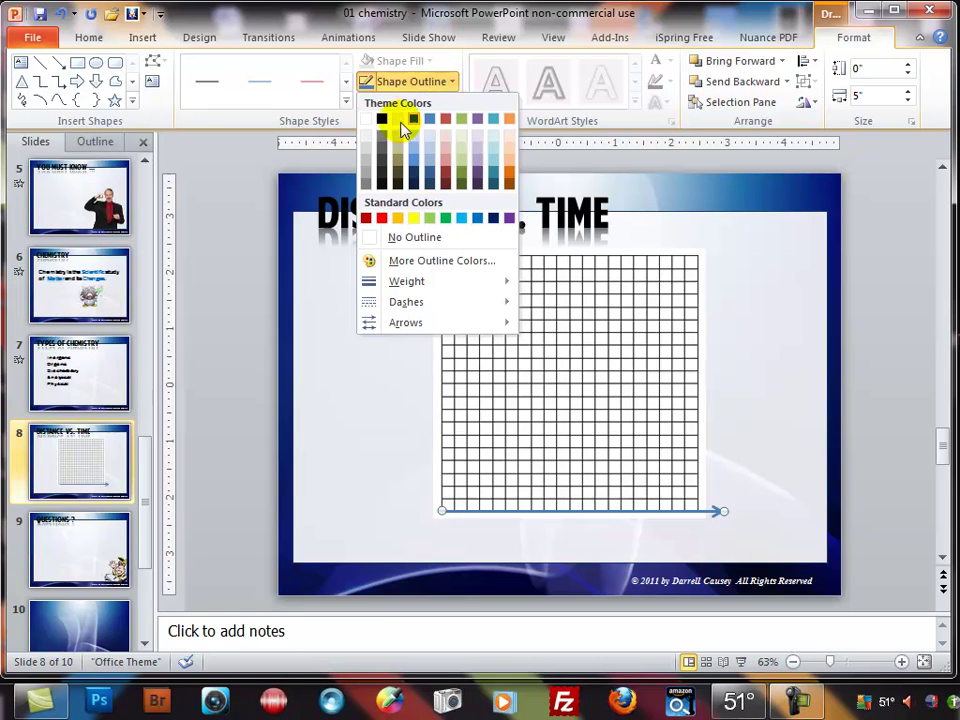
left_click(381, 120)
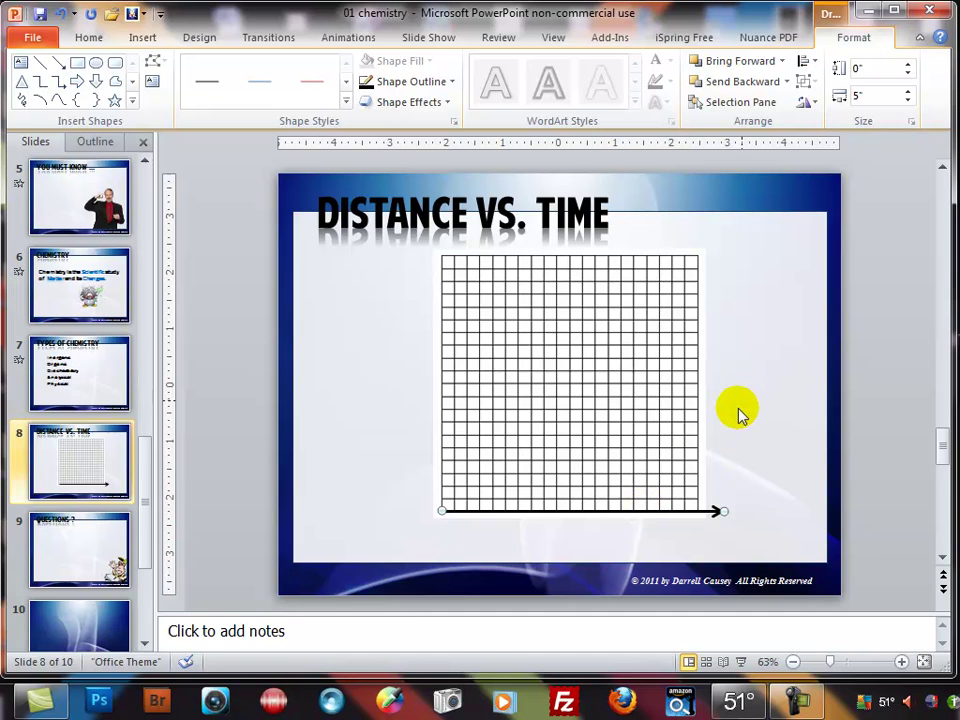
right_click(650, 510)
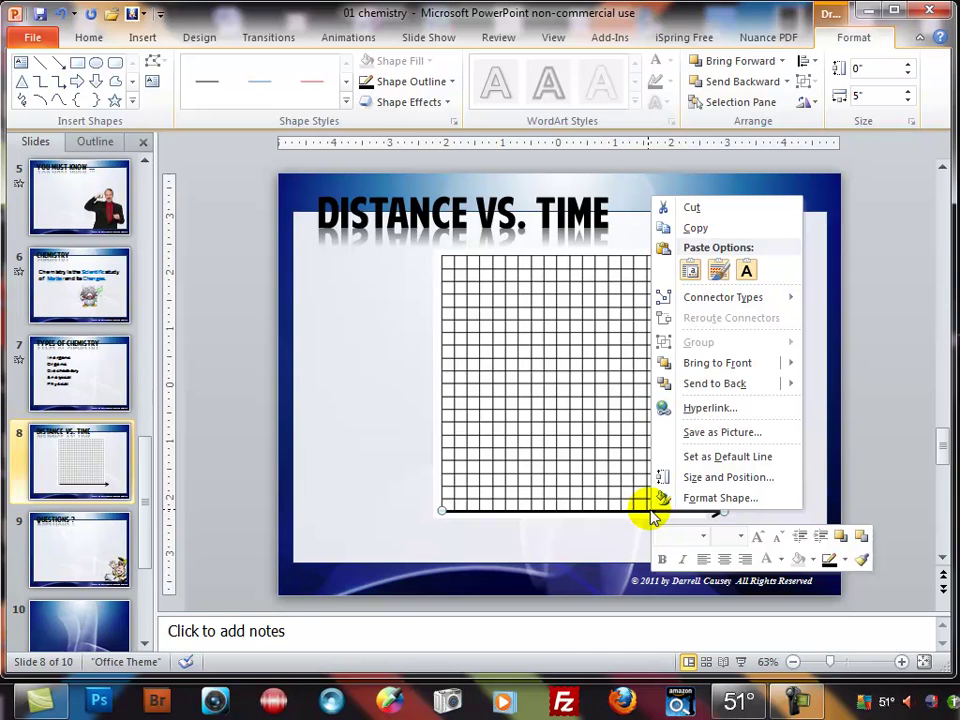
left_click(695, 228)
right_click(590, 313)
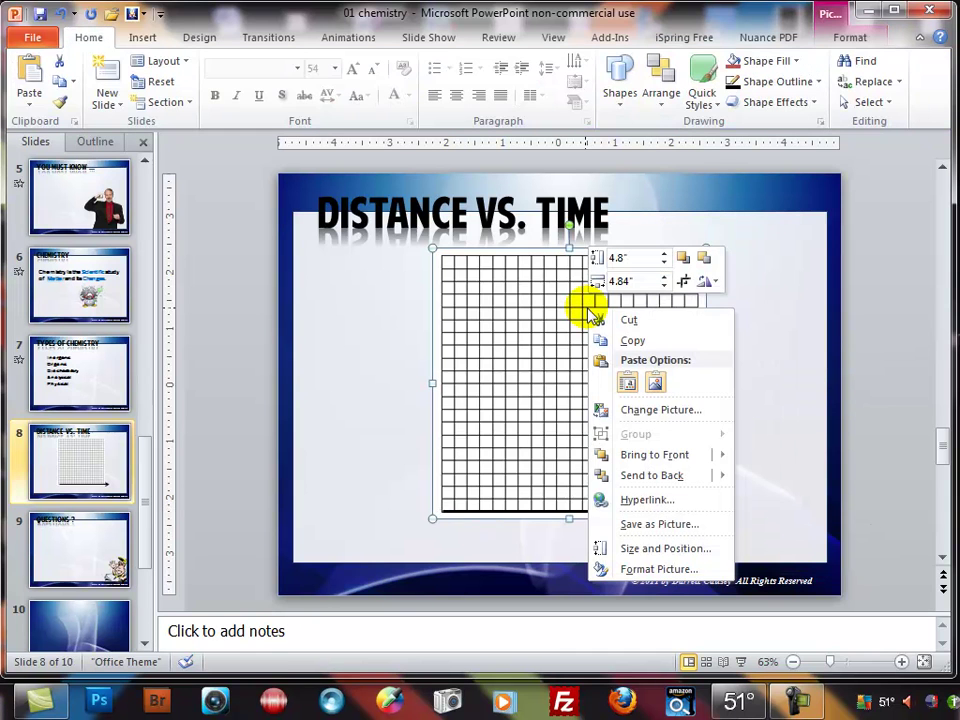
left_click(625, 384)
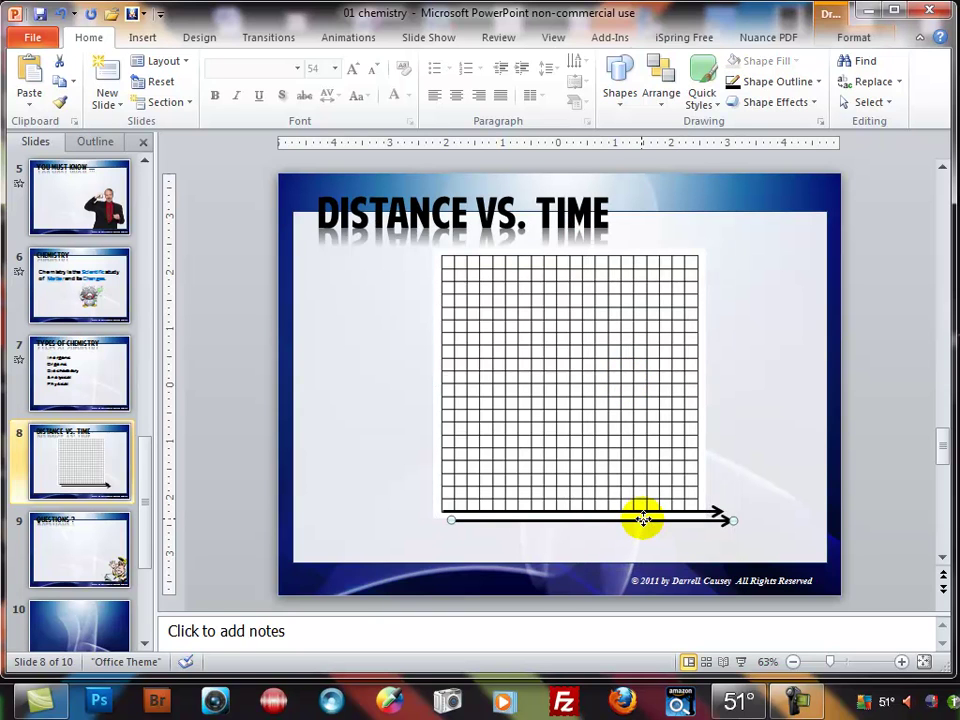
Step: Turn the copied arrow upright, pointing up, and align it with the grid's left edge, starting at the lower-left corner
left_click_drag(643, 518, 615, 480)
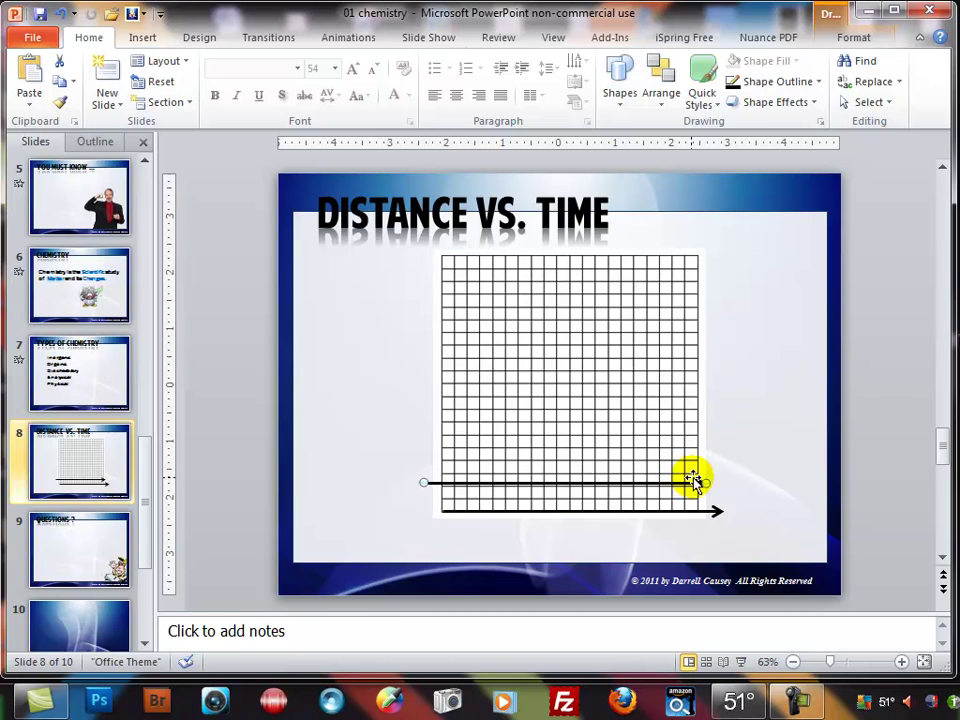
left_click_drag(699, 480, 423, 250)
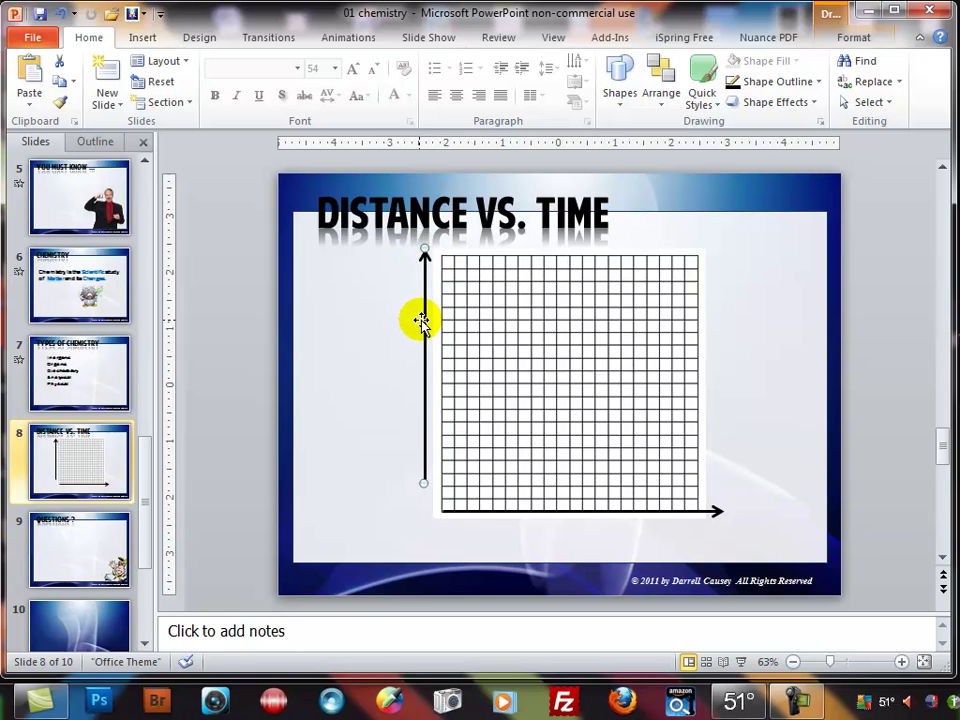
left_click_drag(424, 317, 445, 343)
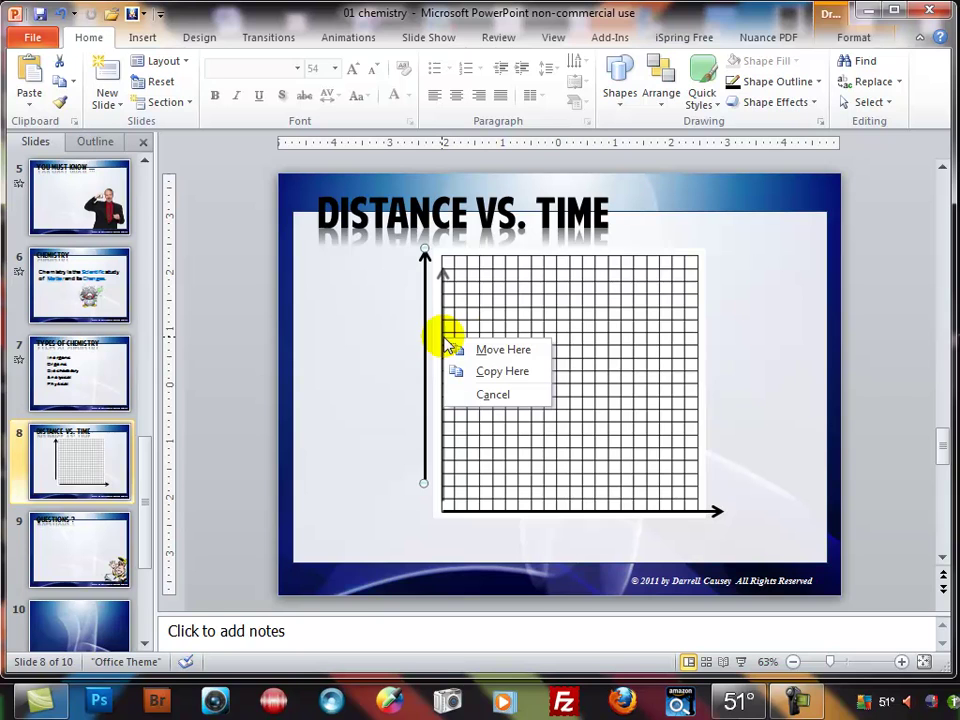
left_click(497, 328)
left_click(425, 368)
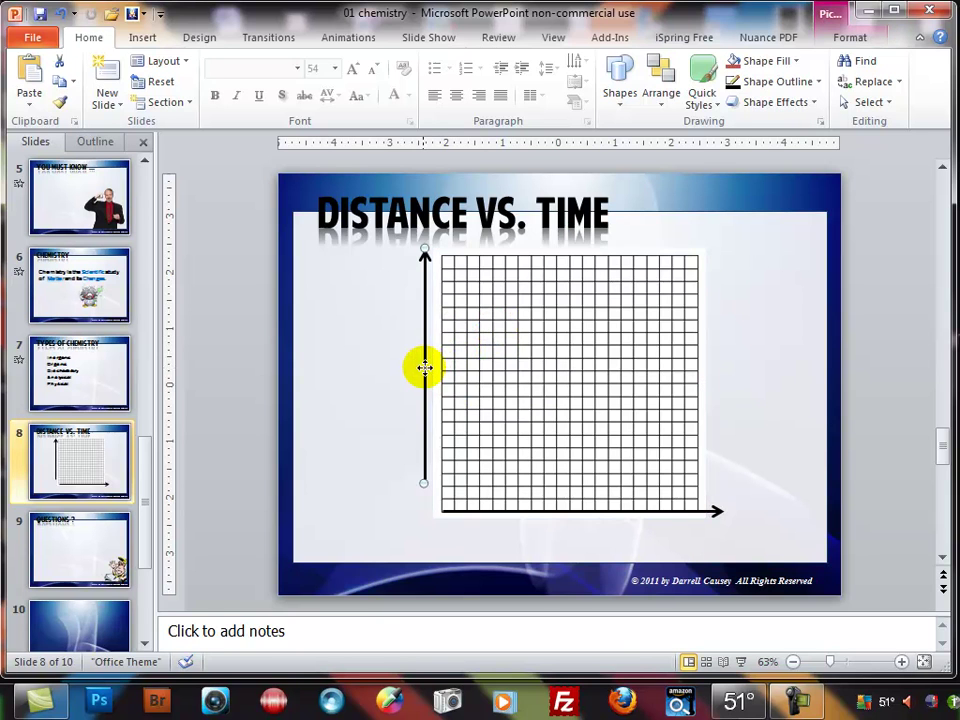
left_click_drag(425, 368, 432, 370)
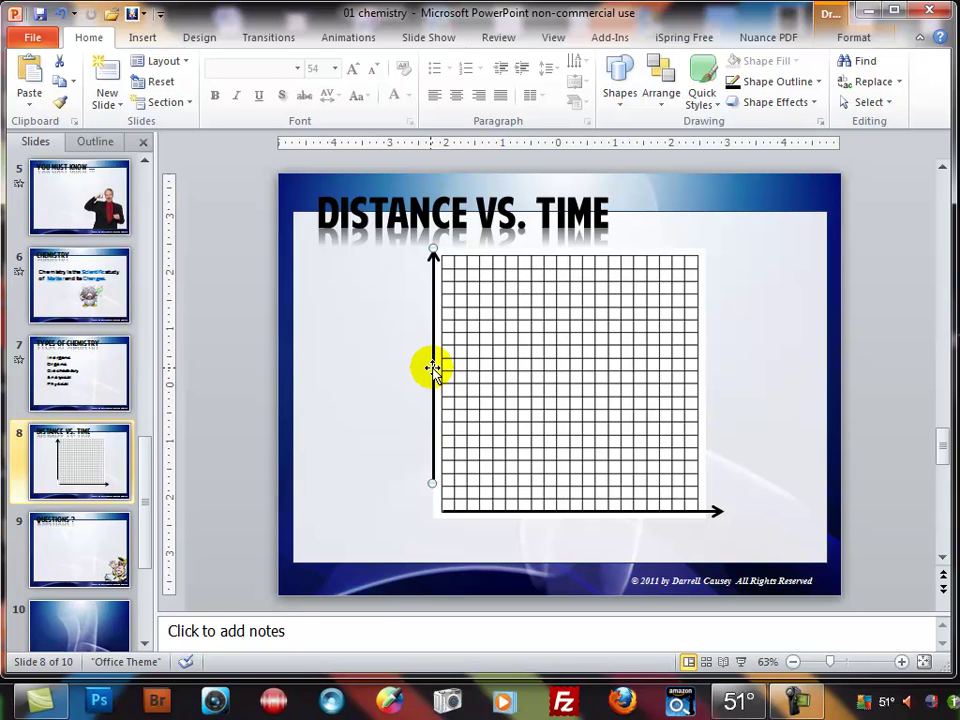
key("Right")
key("Right")
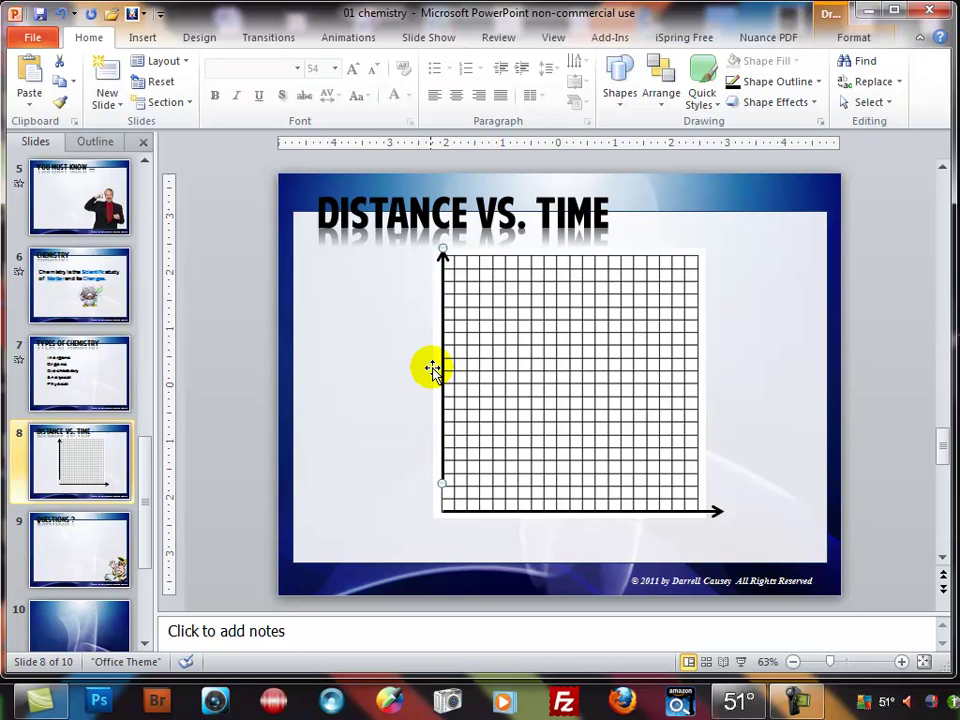
key("Down")
key("Down")
key("ctrl+Down")
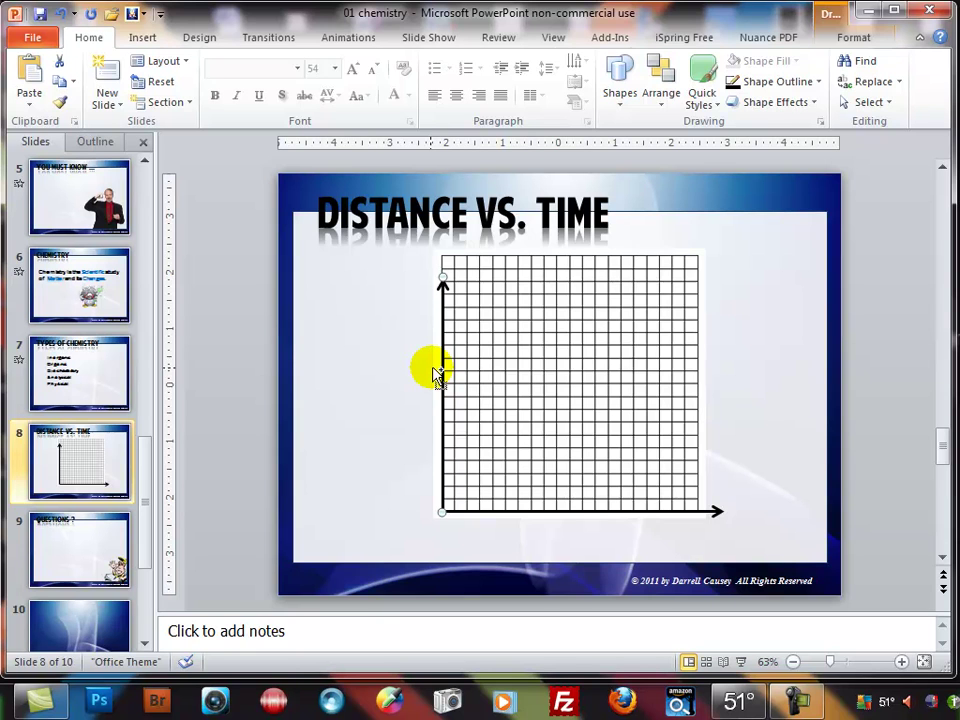
left_click(422, 378)
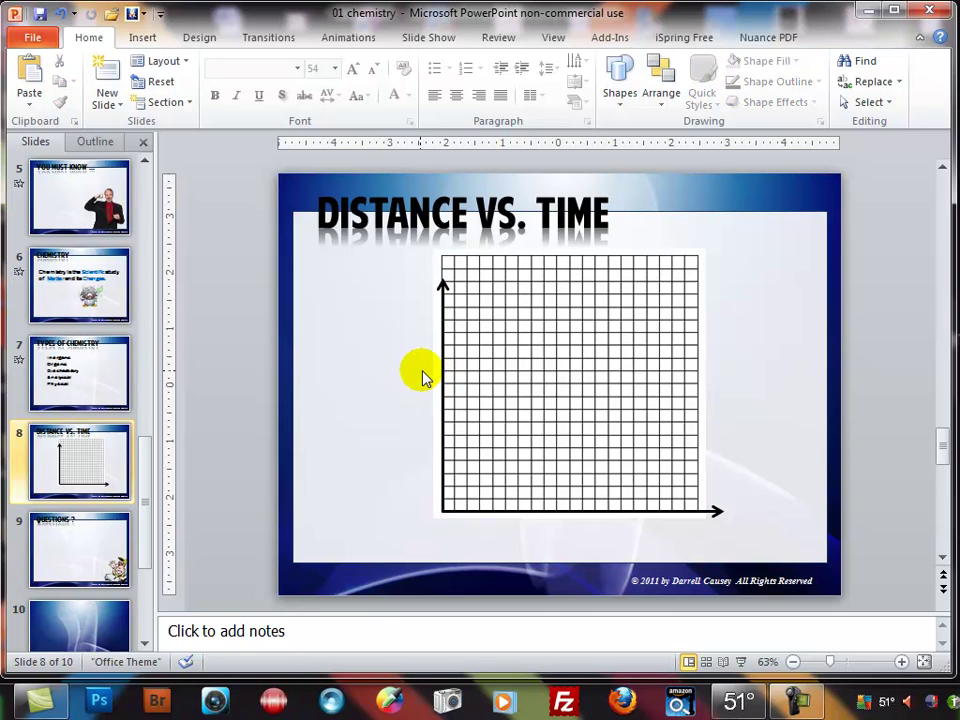
Step: Lengthen the vertical arrow straight upward so its tip extends slightly past the grid's top edge
left_click(443, 270)
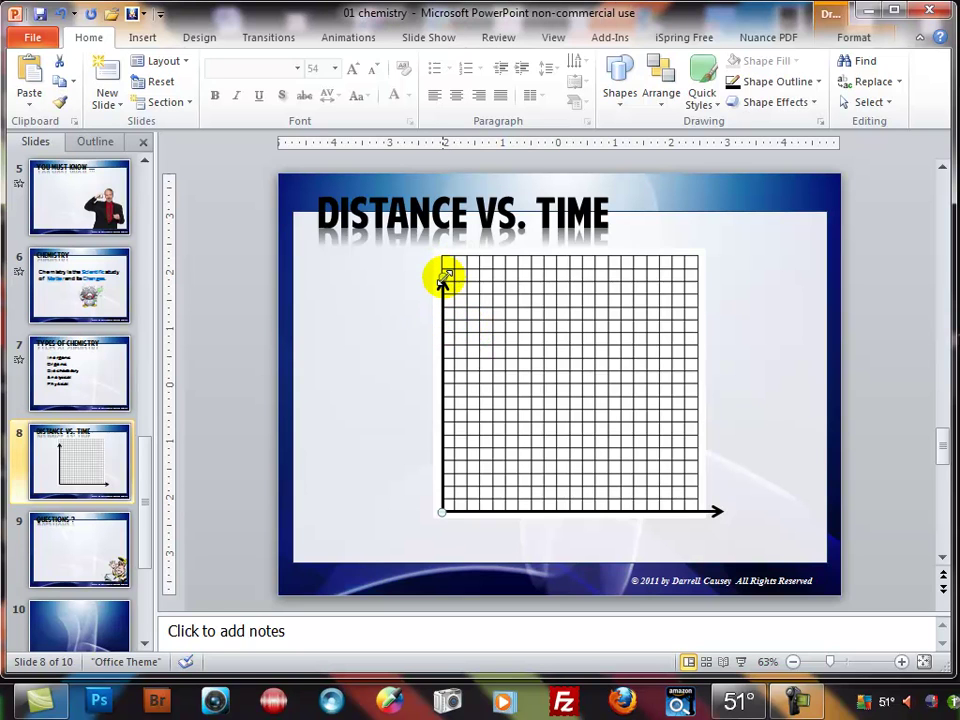
left_click_drag(443, 272, 443, 242)
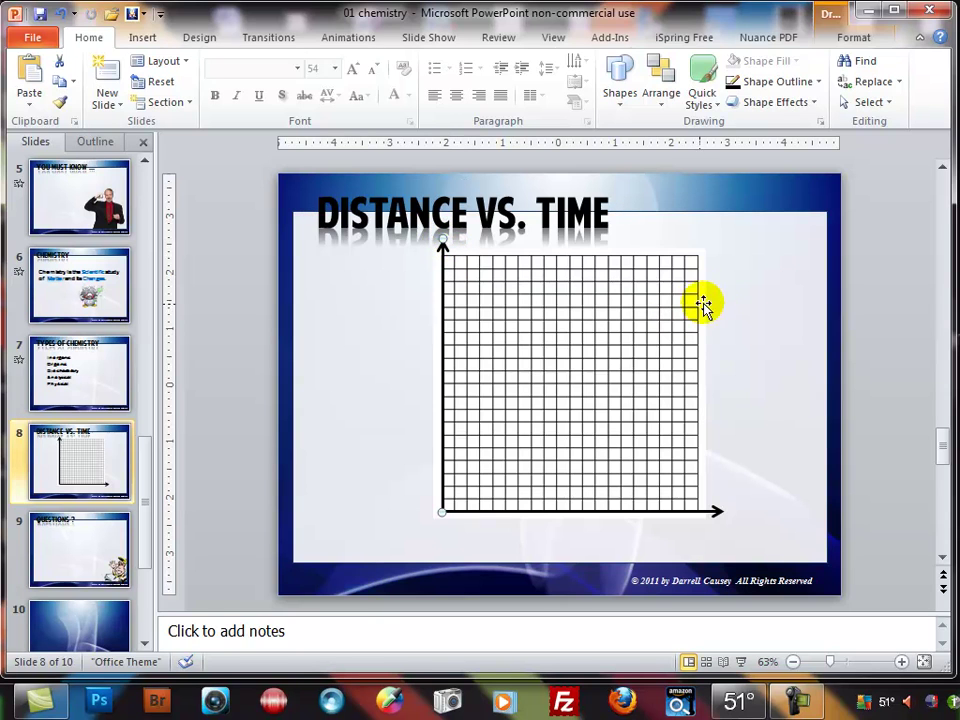
left_click(750, 298)
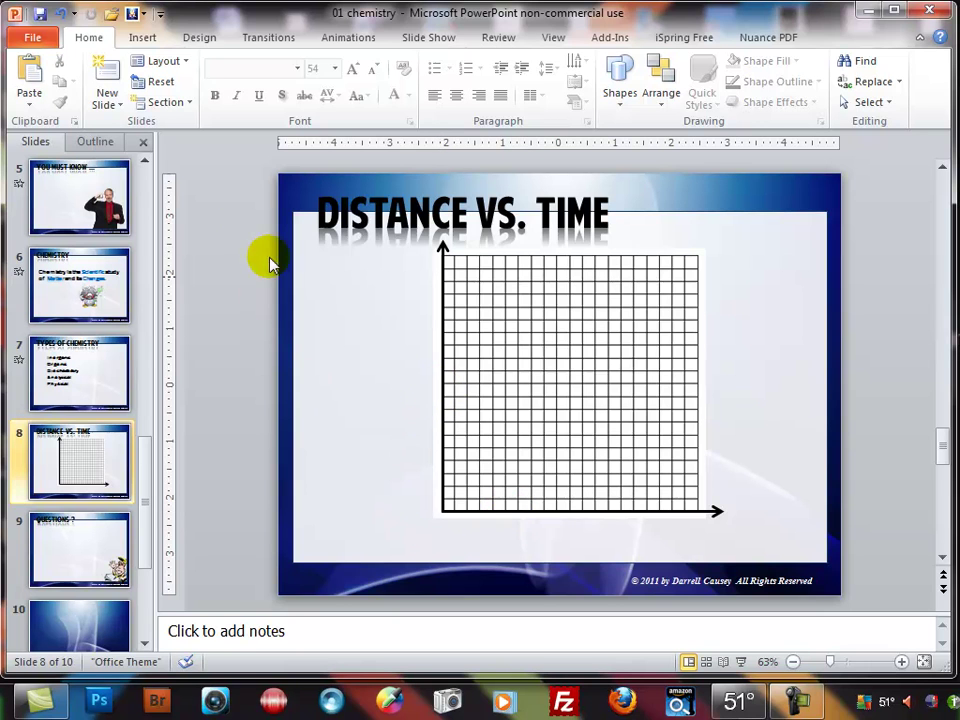
Step: Add a text box reading "Time (s)" beneath the horizontal arrow
left_click(135, 38)
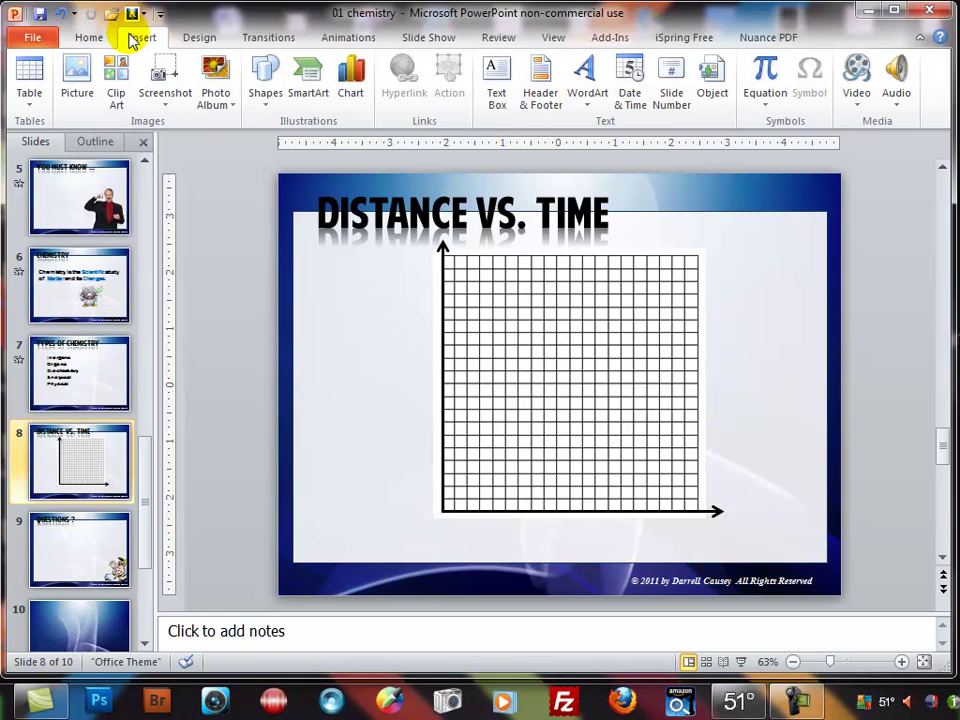
left_click(493, 88)
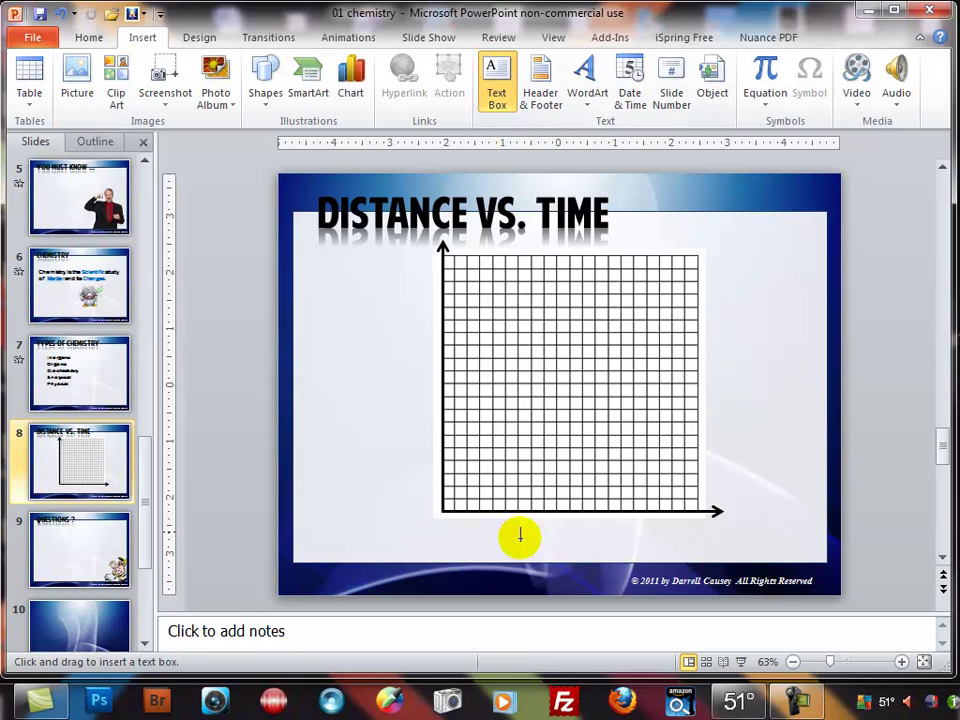
left_click(473, 538)
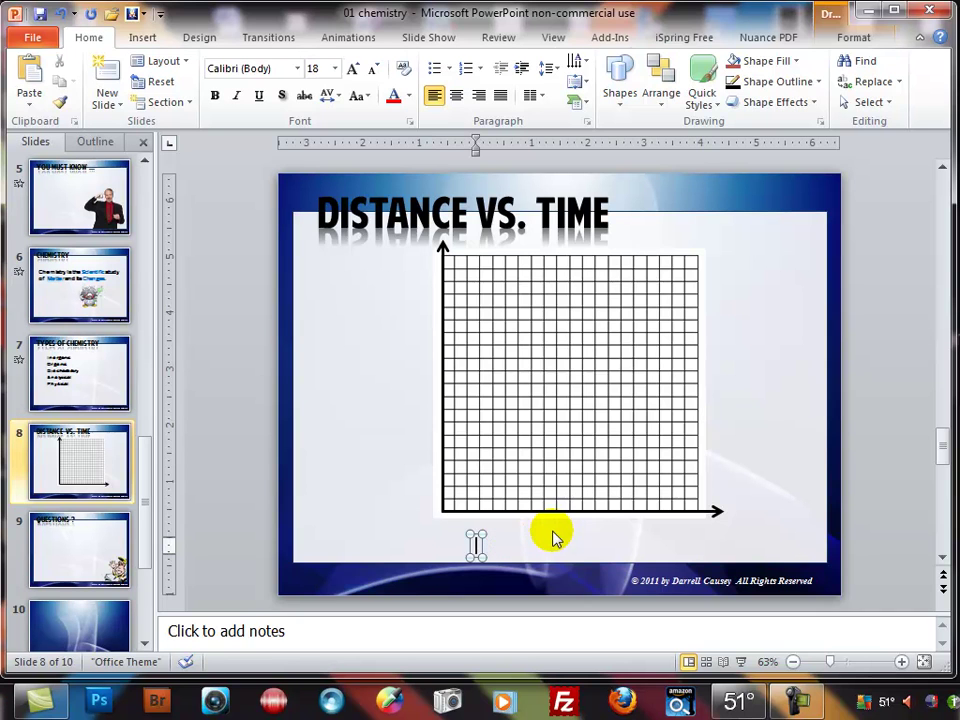
type("Time")
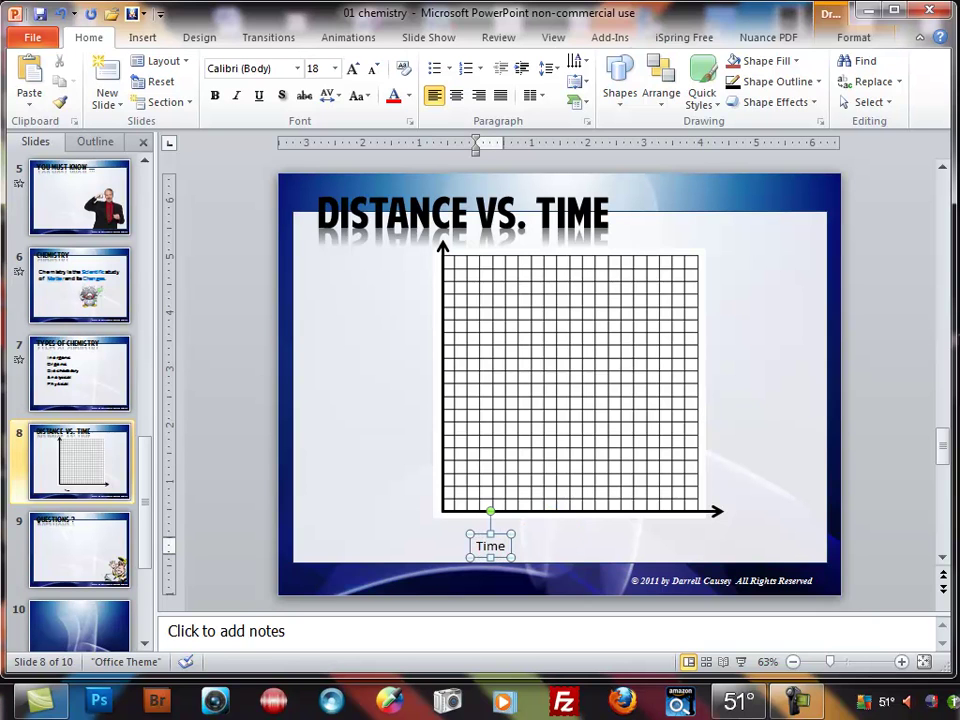
type(" (s")
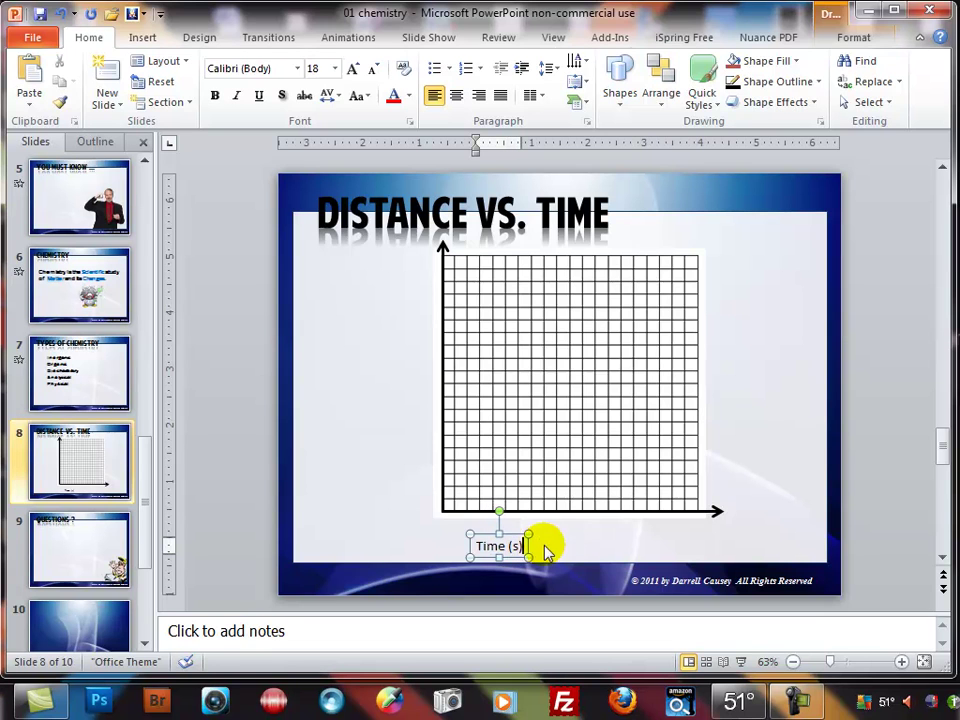
Step: Format the "Time (s)" label as Arial, bold, size 28, and centre it beneath the grid
left_click(513, 533)
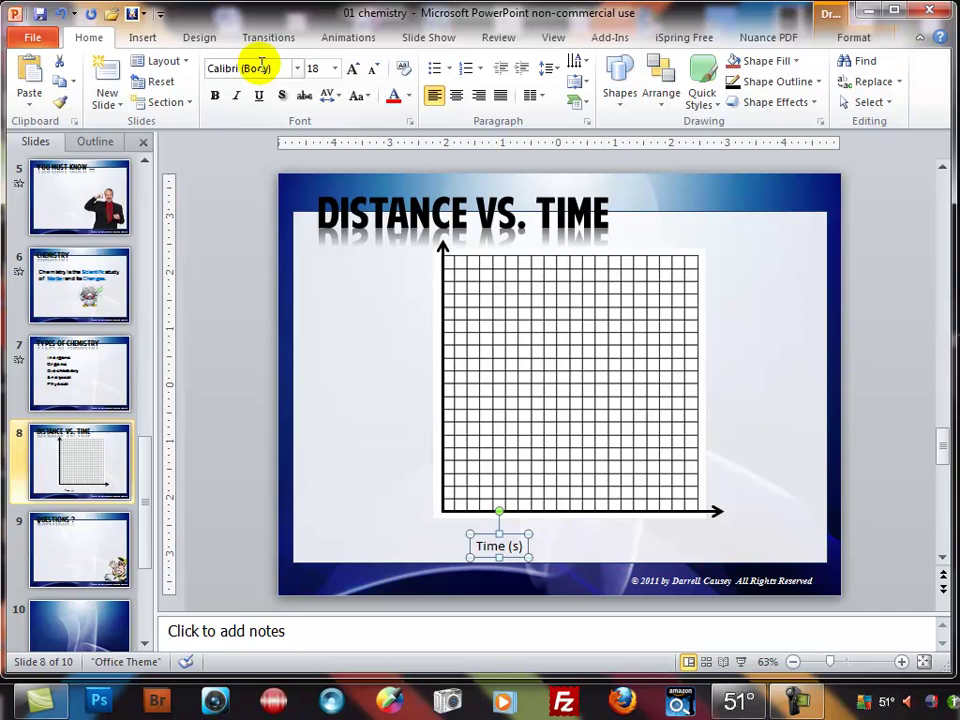
left_click(297, 70)
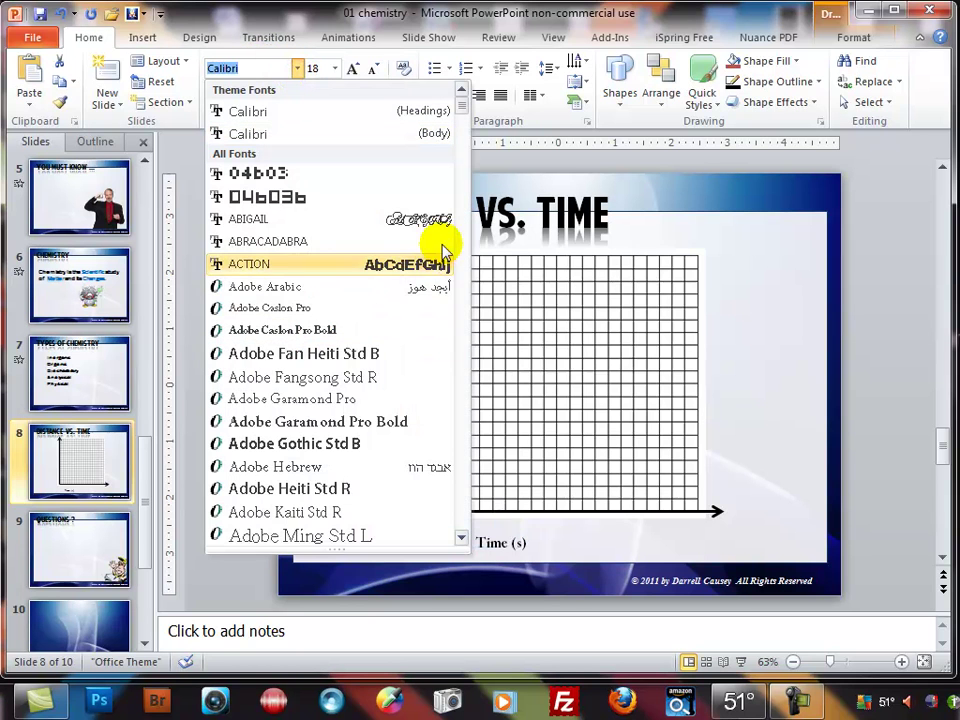
scroll(459, 120, "down", 8)
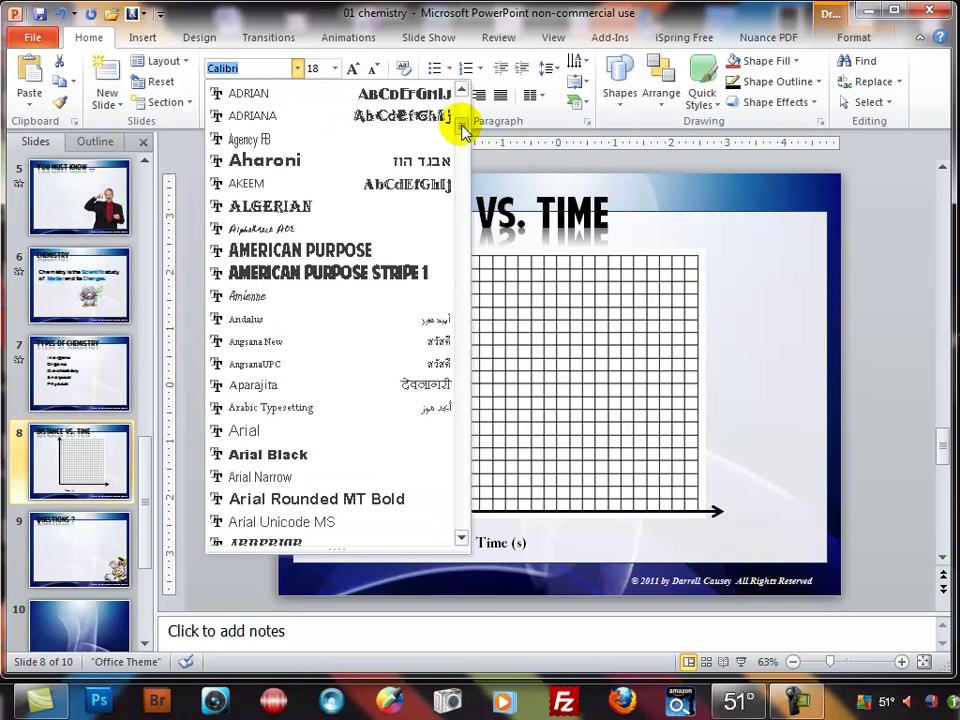
left_click(266, 437)
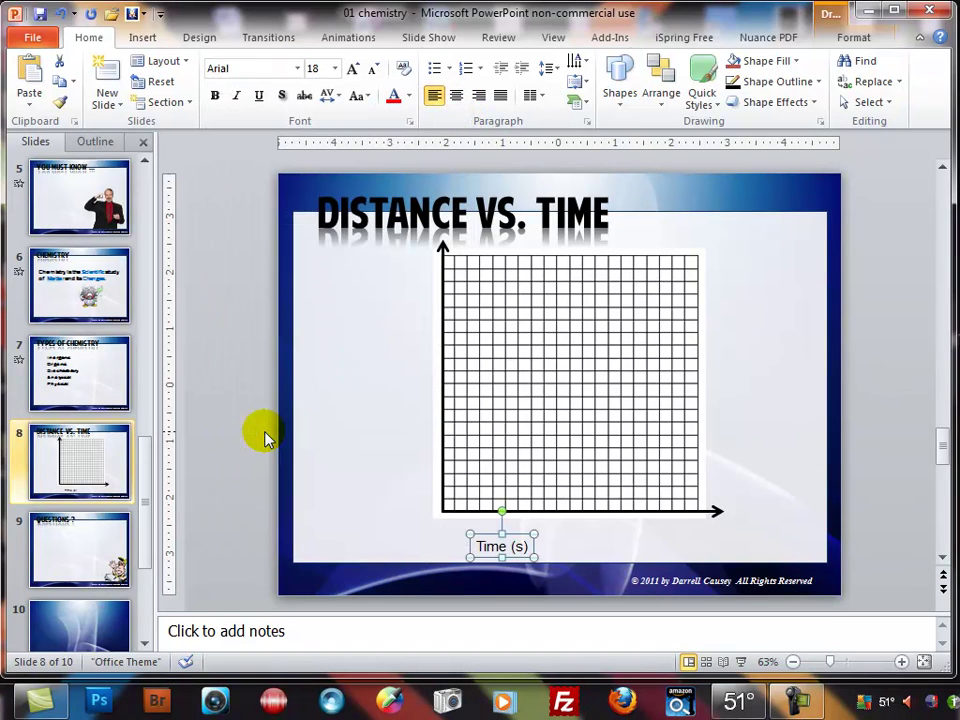
left_click(216, 97)
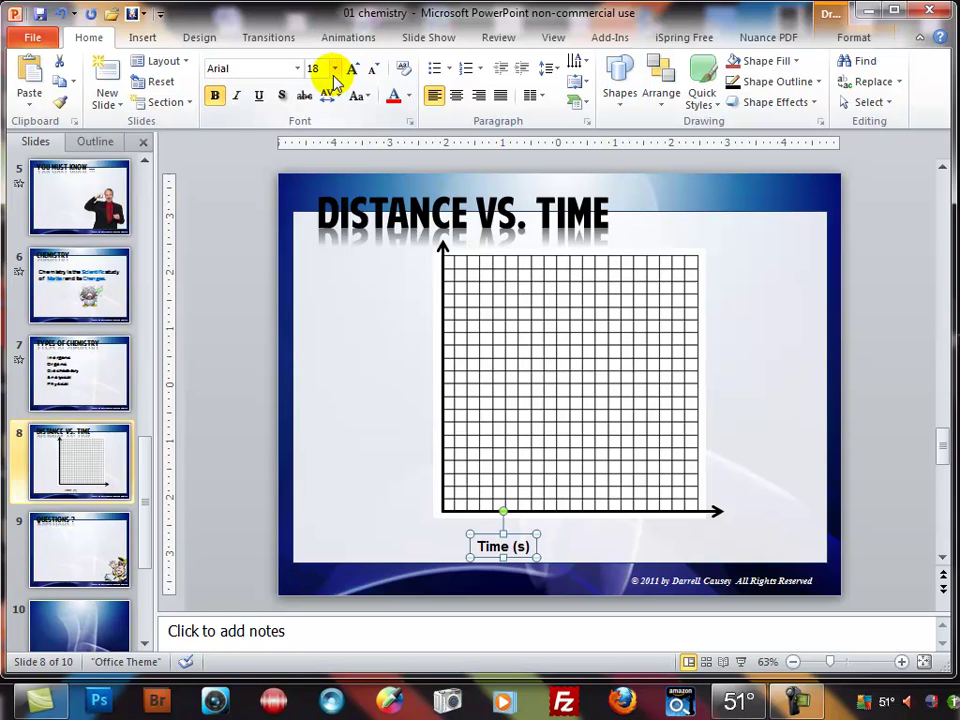
left_click(334, 70)
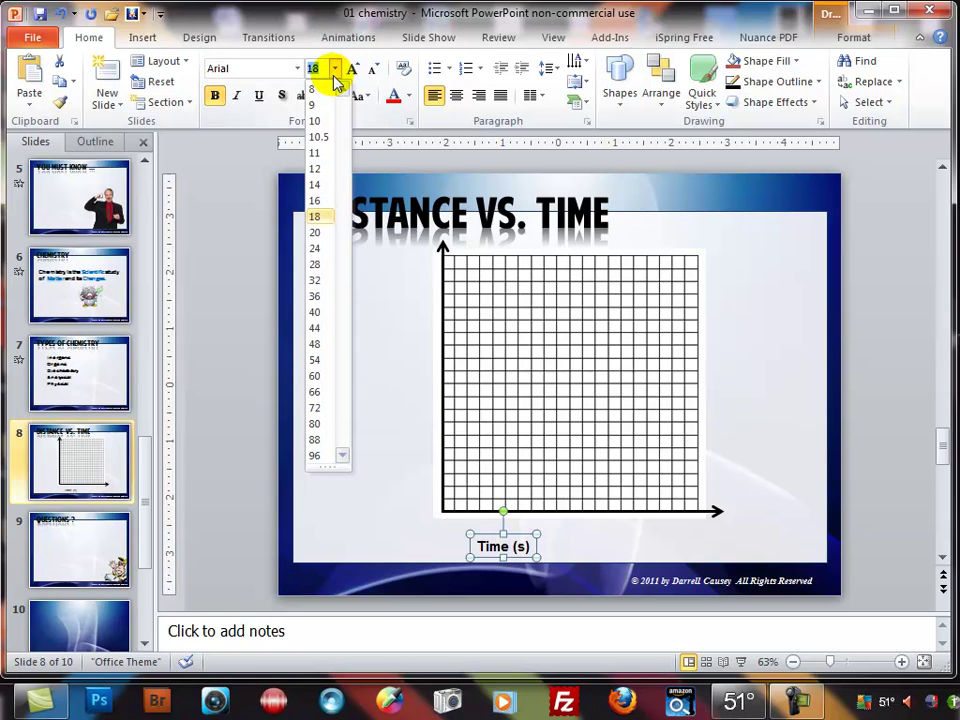
left_click(316, 263)
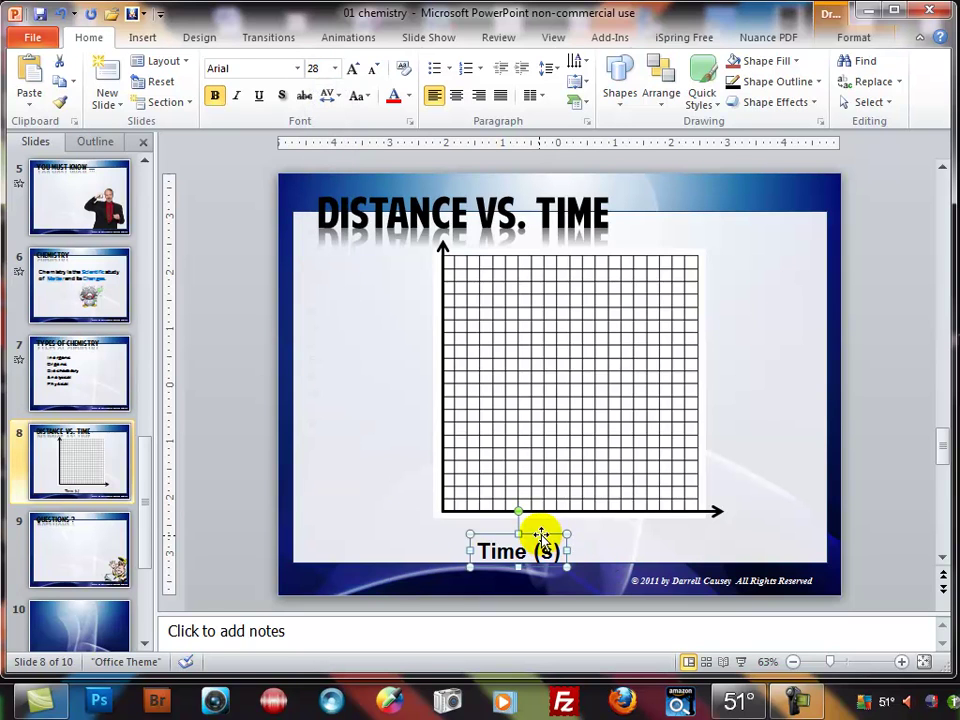
left_click_drag(541, 533, 594, 527)
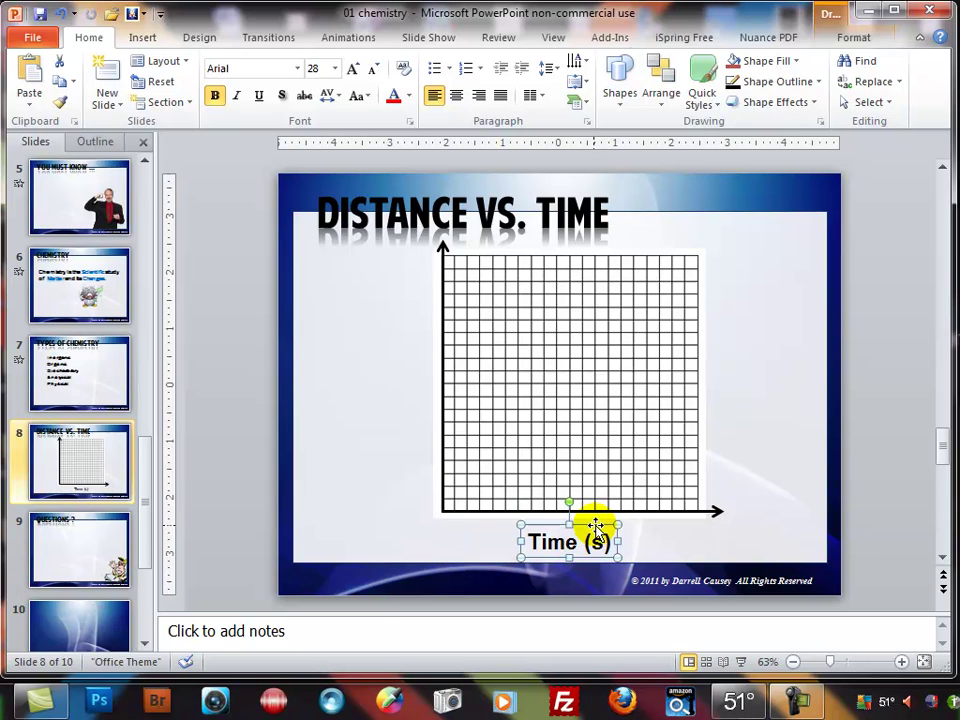
left_click(718, 456)
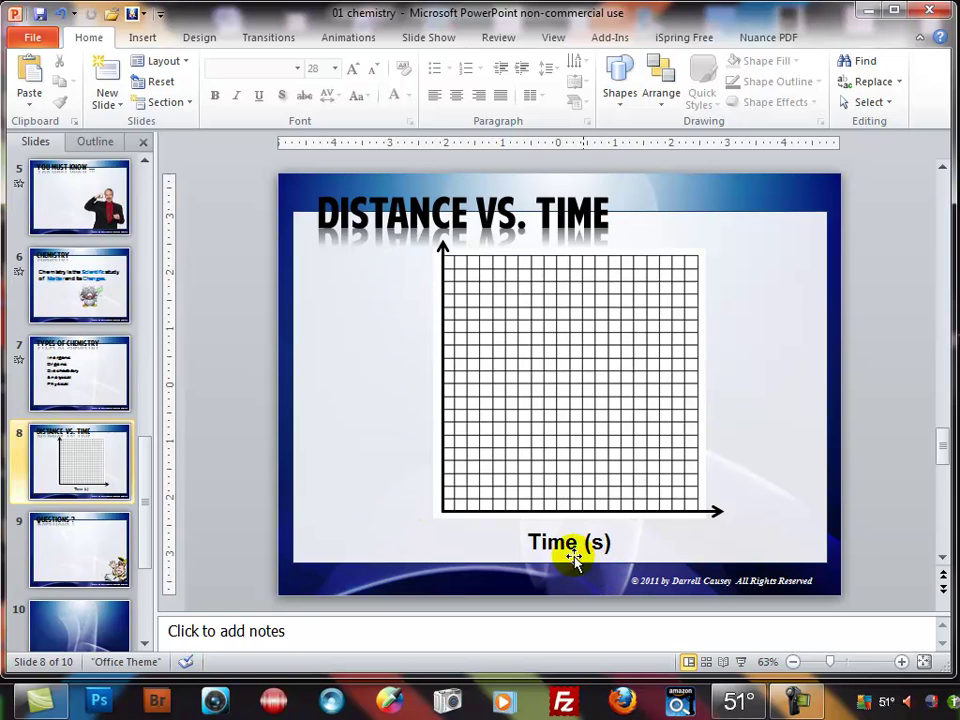
Step: Add a text box reading "Distance (m)" beside the upper part of the vertical arrow
left_click(143, 42)
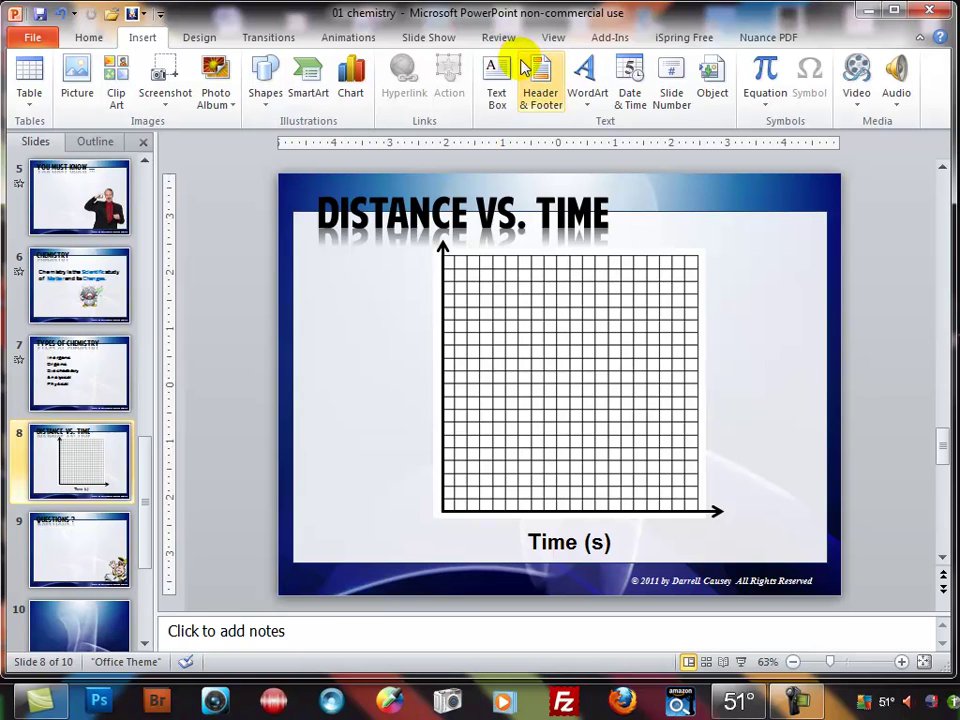
left_click(492, 78)
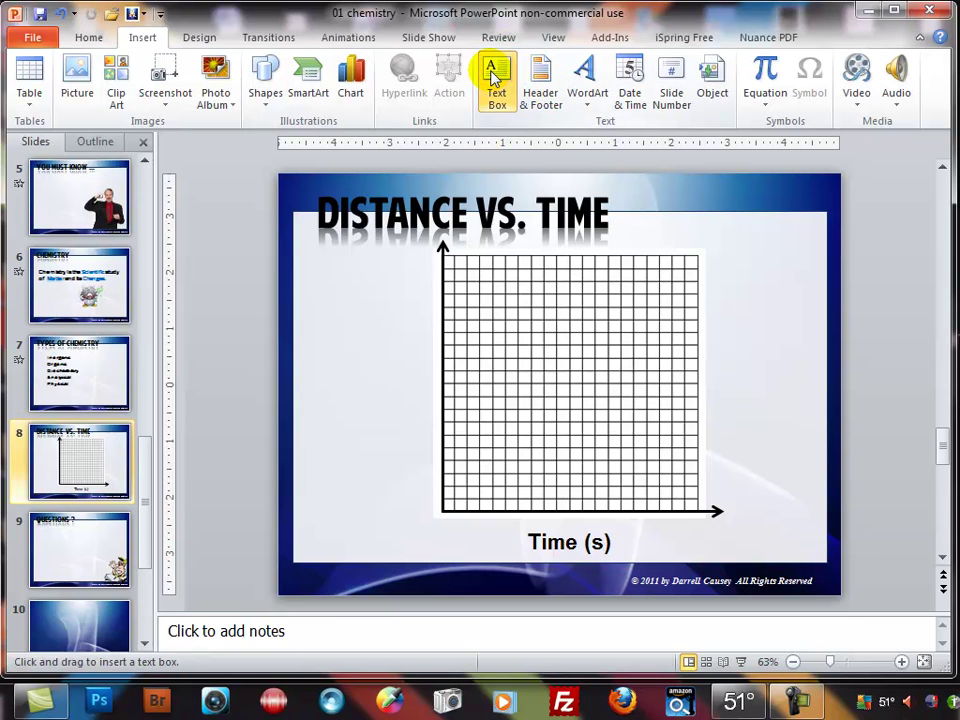
left_click(364, 290)
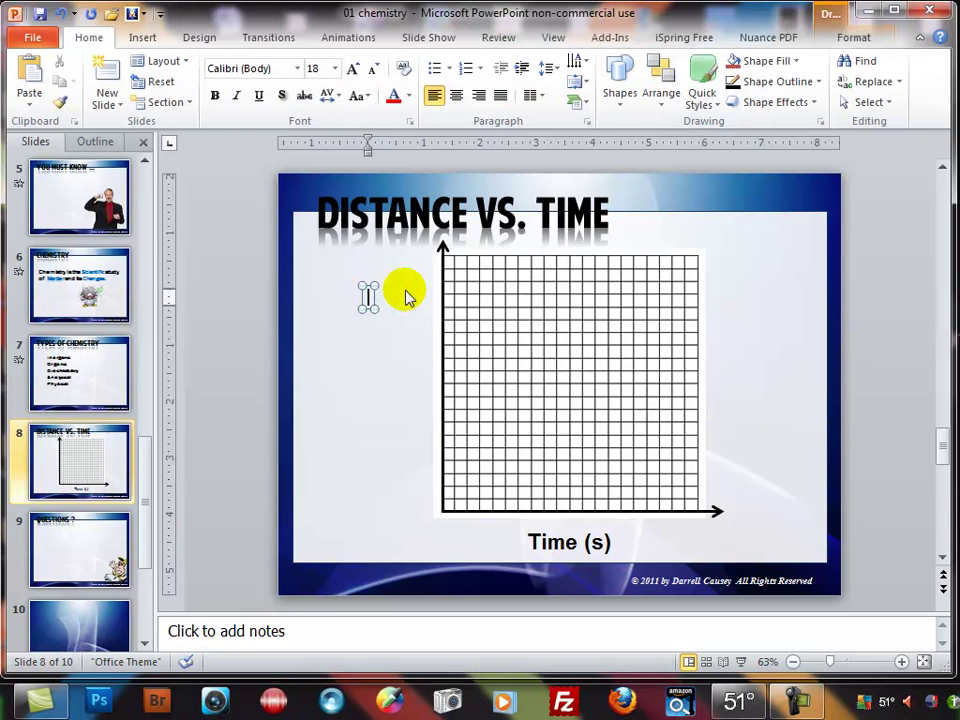
type("Dis")
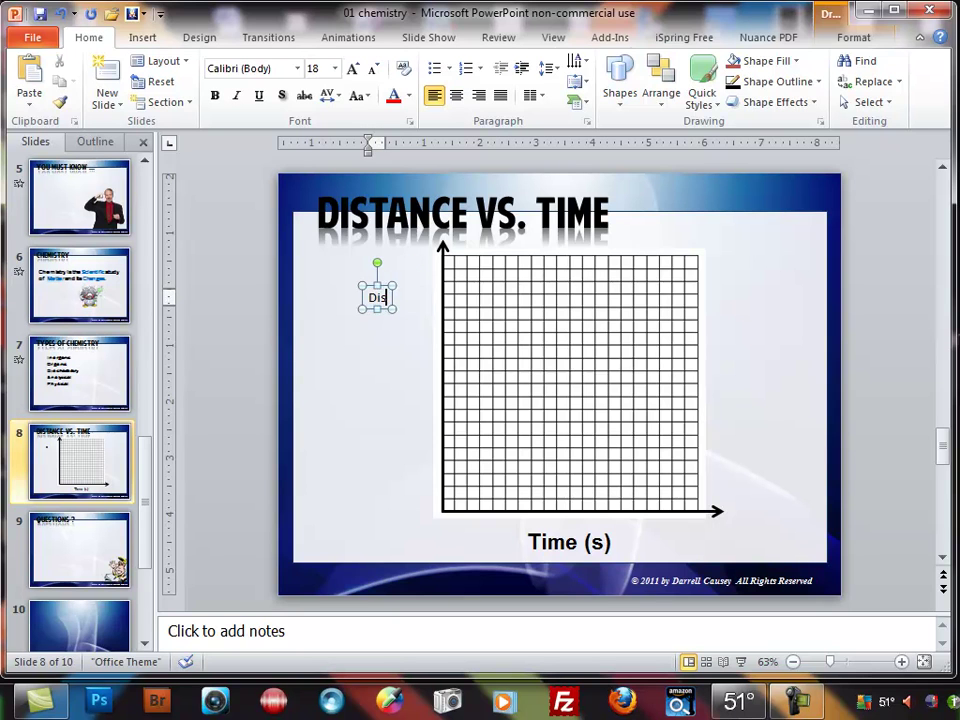
type("tanc")
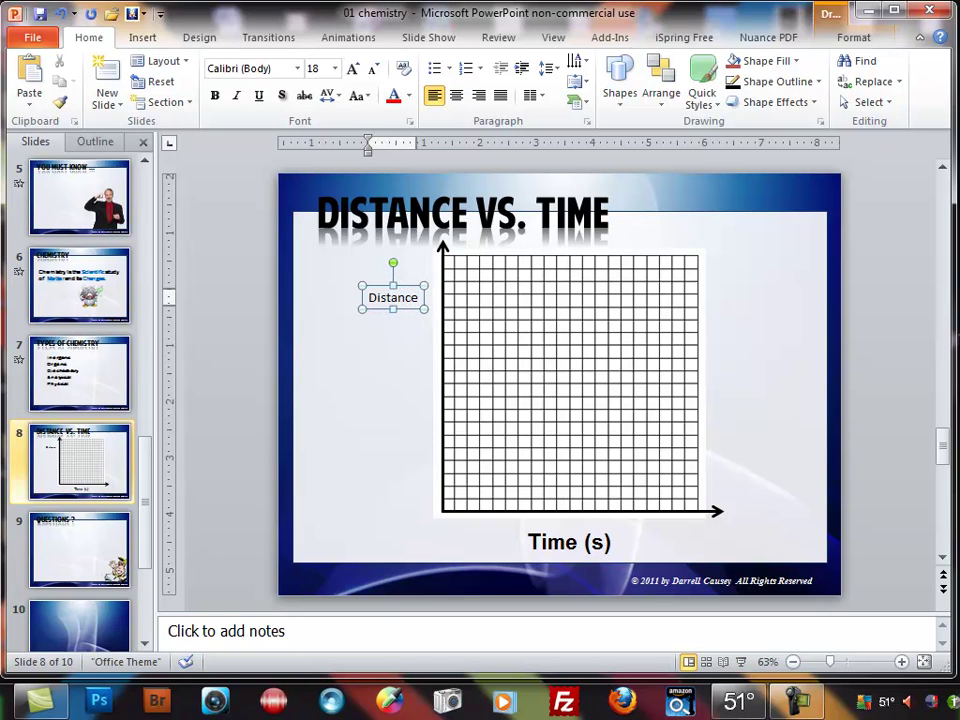
type("e (m")
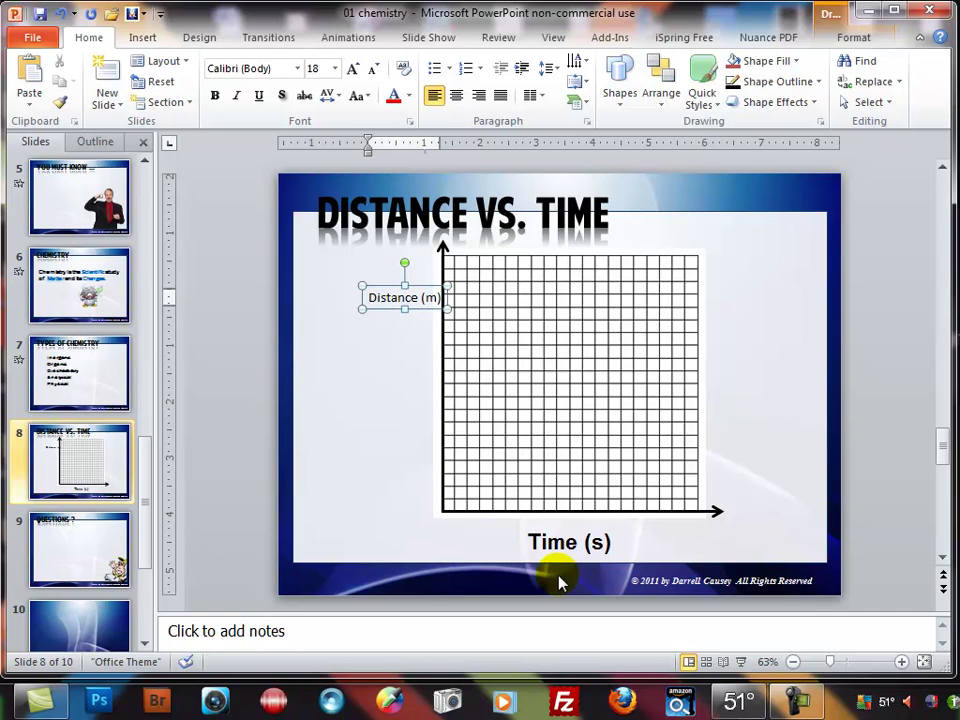
Step: Copy the formatting of the "Time (s)" label onto the "Distance (m)" label with Format Painter
left_click(535, 542)
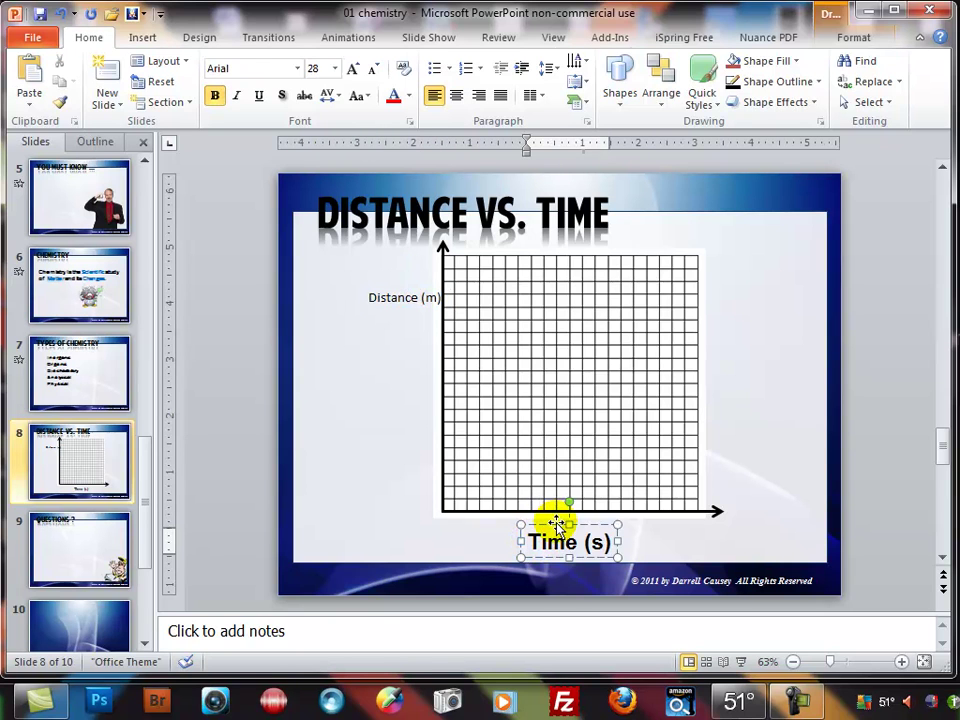
left_click(557, 524)
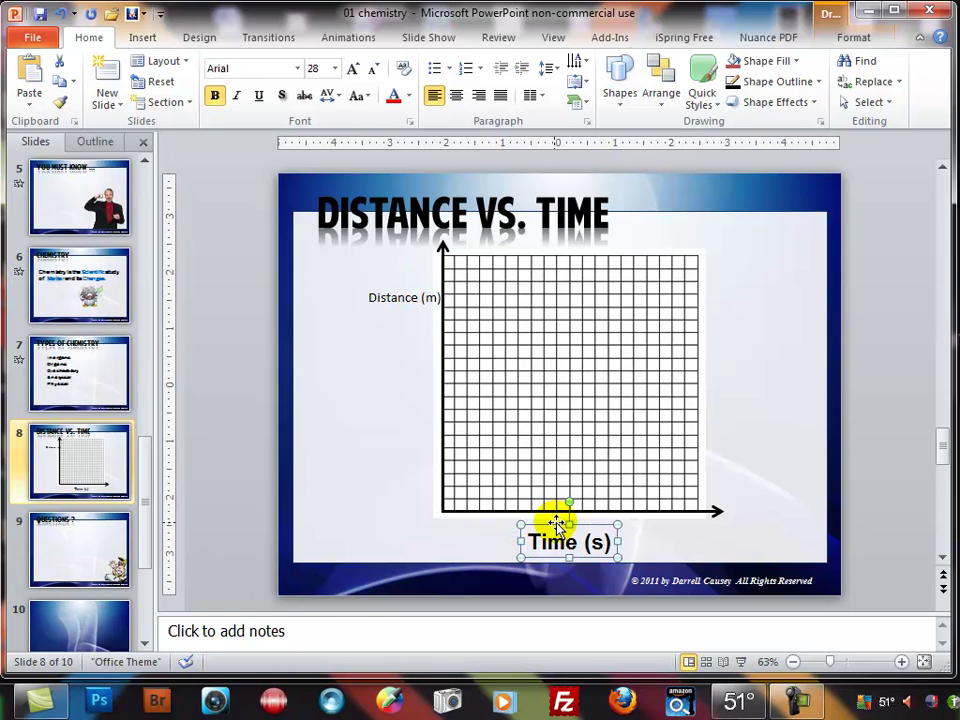
left_click(62, 104)
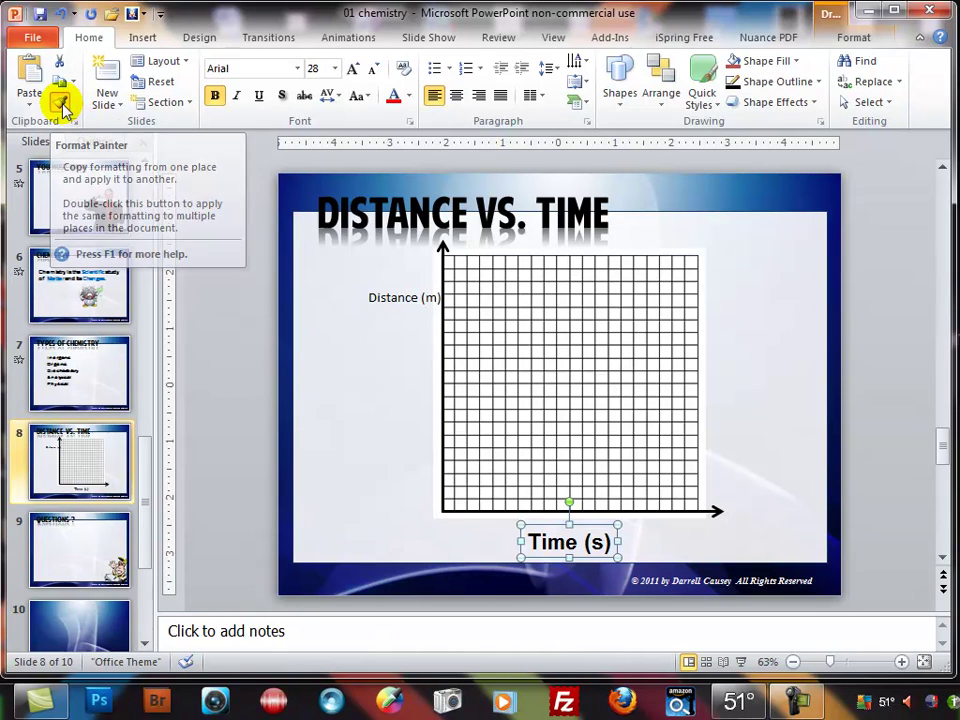
left_click(388, 300)
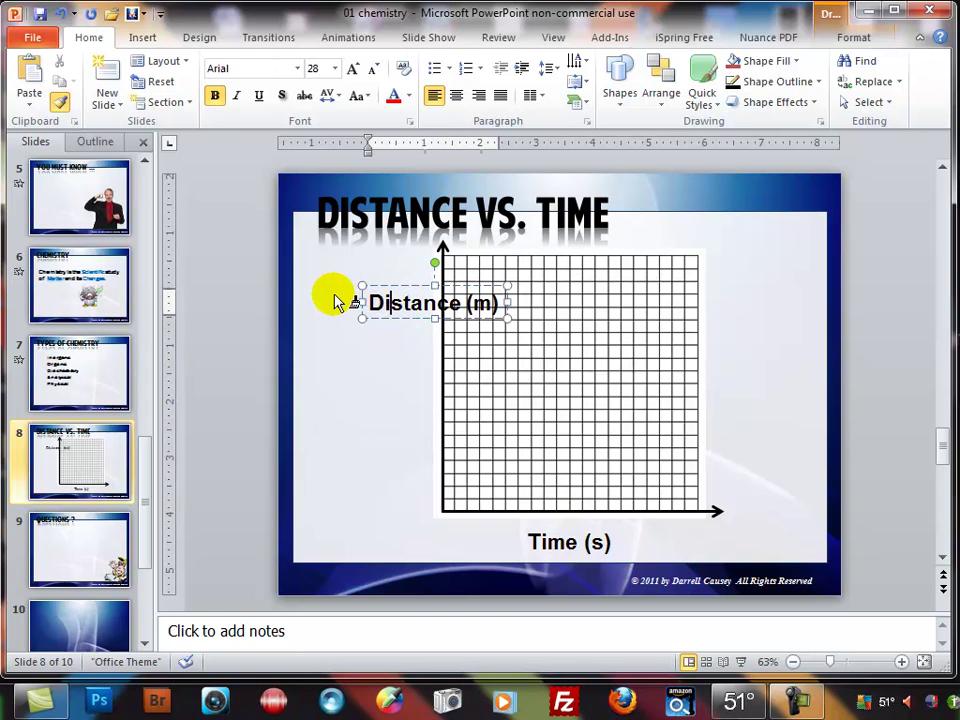
left_click(372, 289)
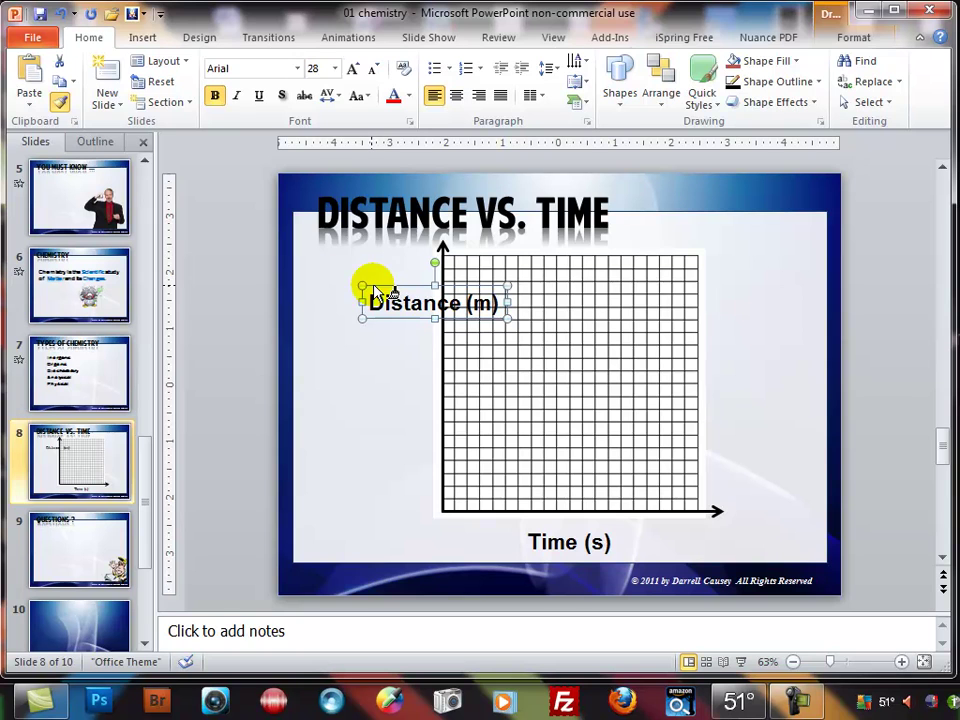
left_click(47, 102)
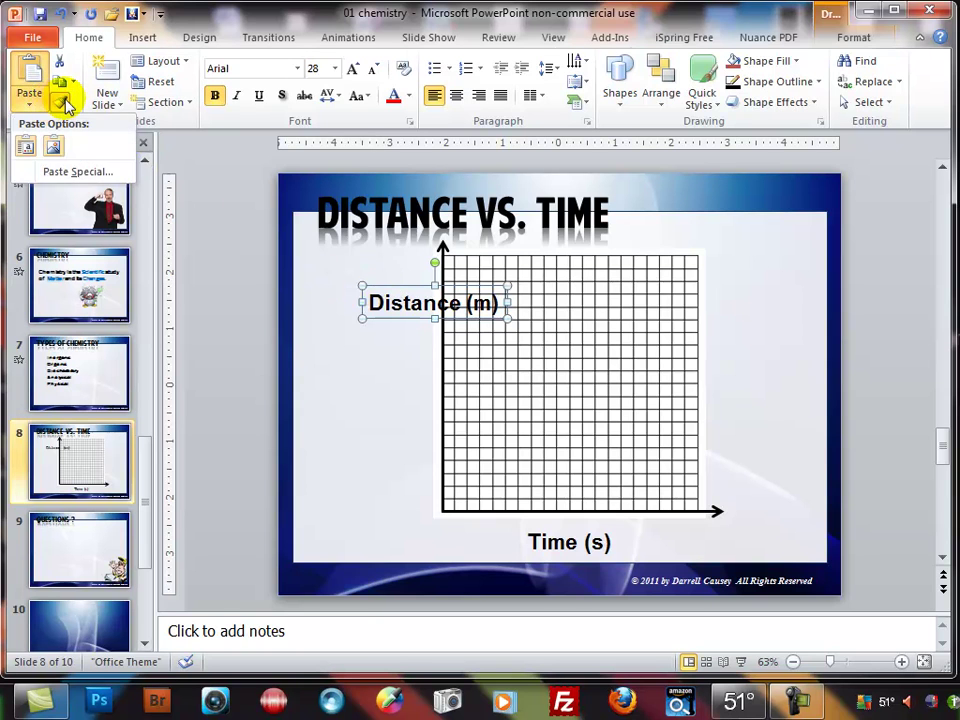
left_click(65, 103)
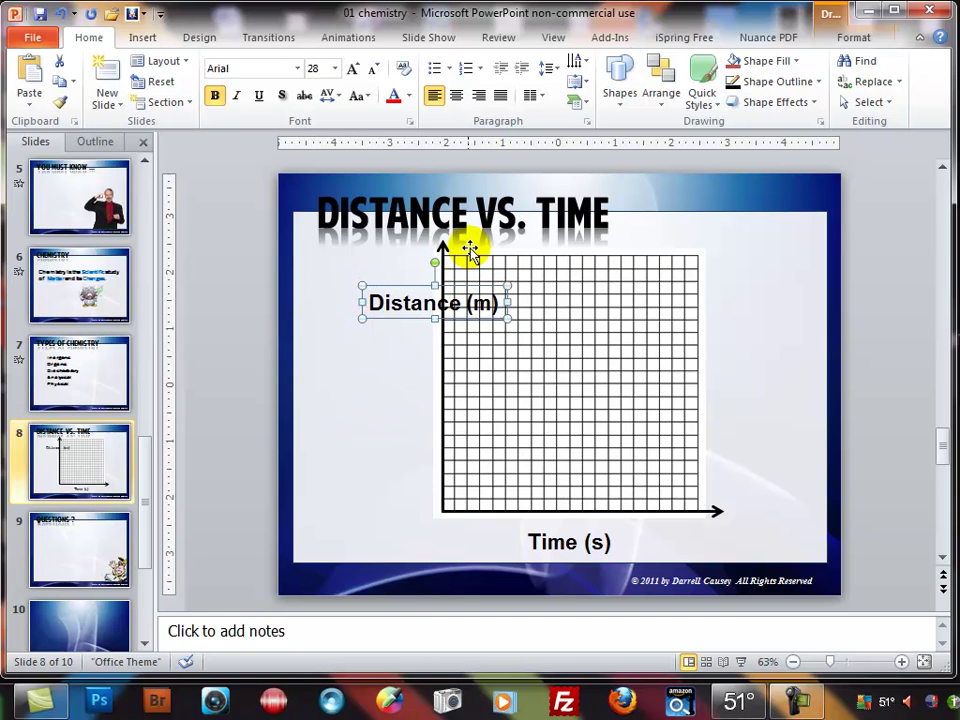
left_click(60, 13)
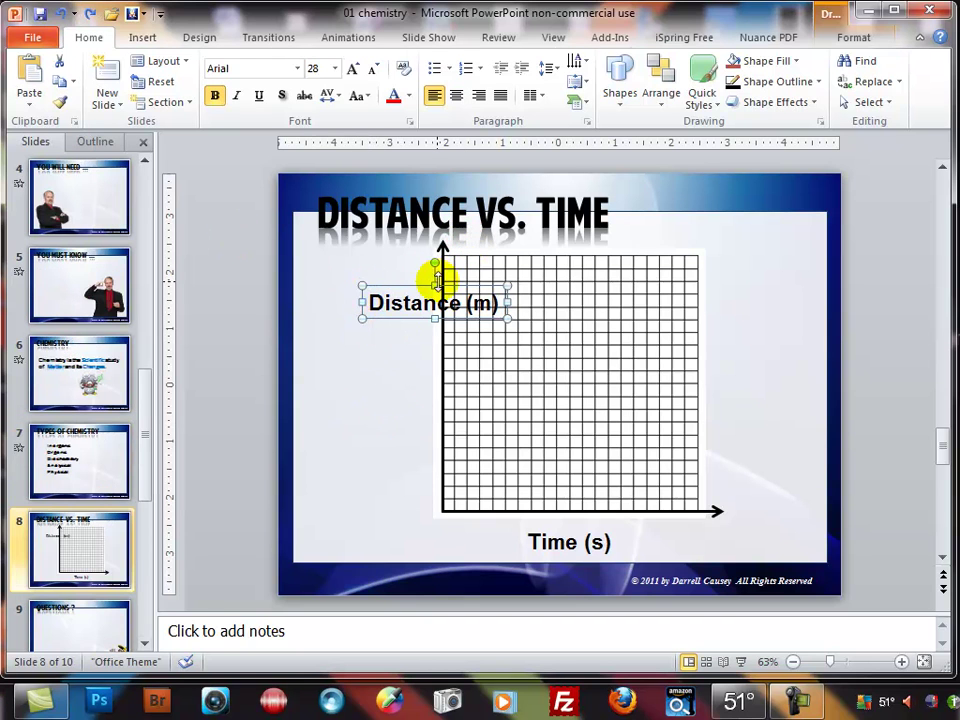
Step: Rotate the "Distance (m)" label to read upward and place it beside the vertical arrow, roughly centred on the grid's height
left_click_drag(431, 256, 377, 347)
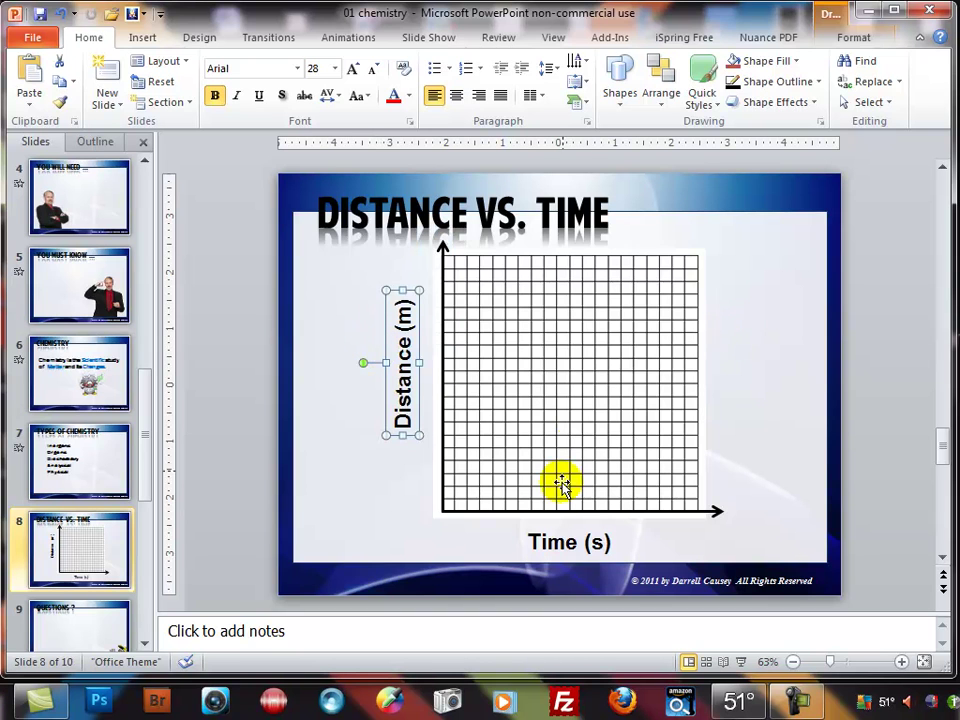
left_click(543, 548)
left_click(412, 420)
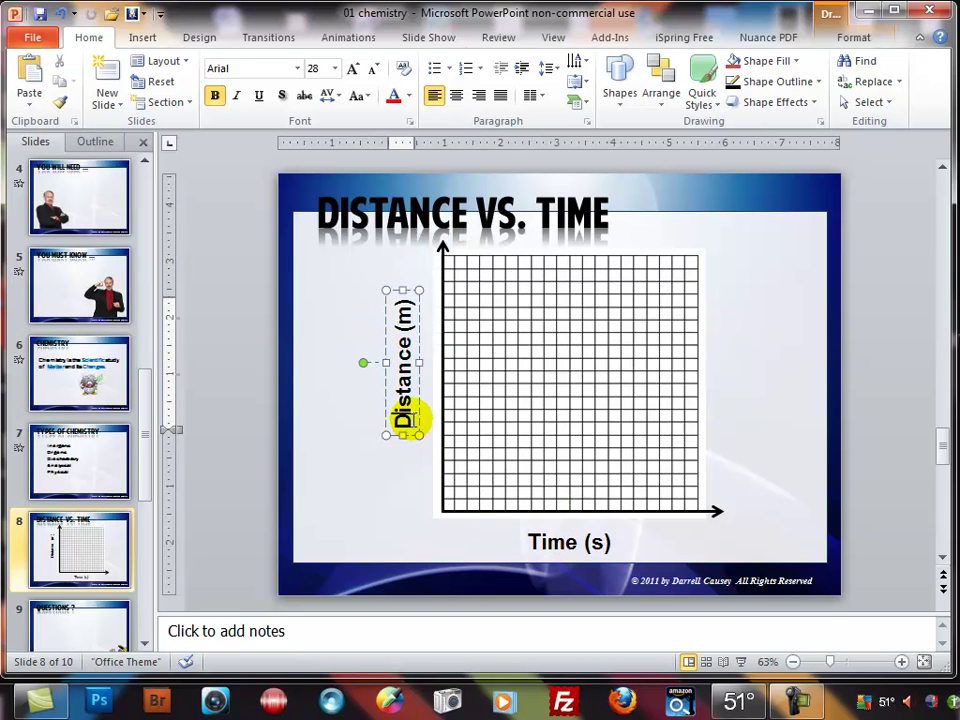
left_click(391, 290)
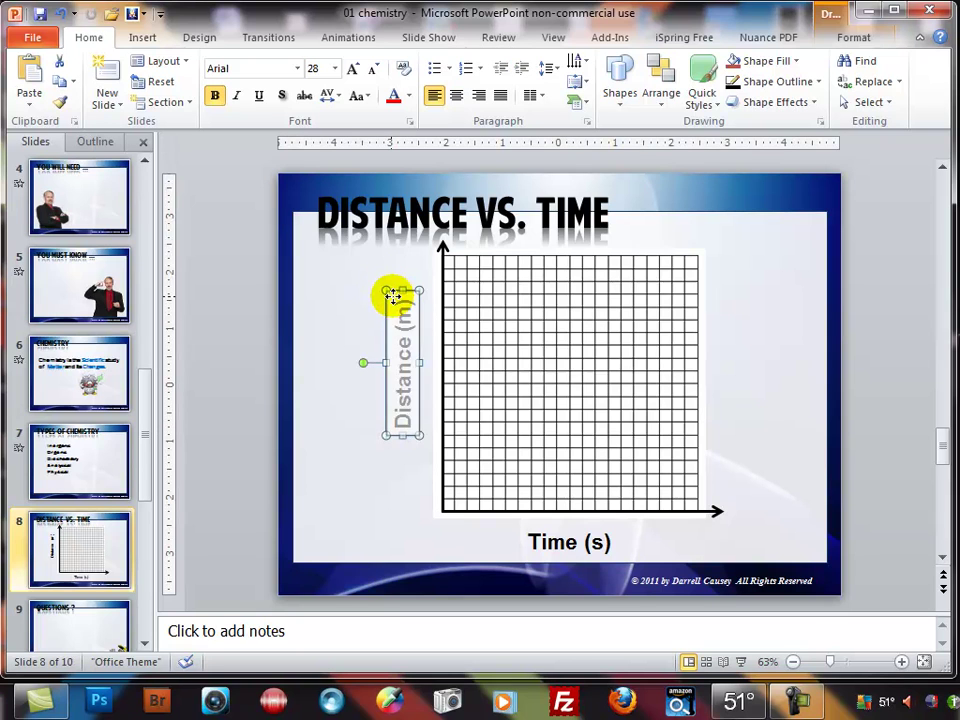
left_click_drag(384, 325, 384, 343)
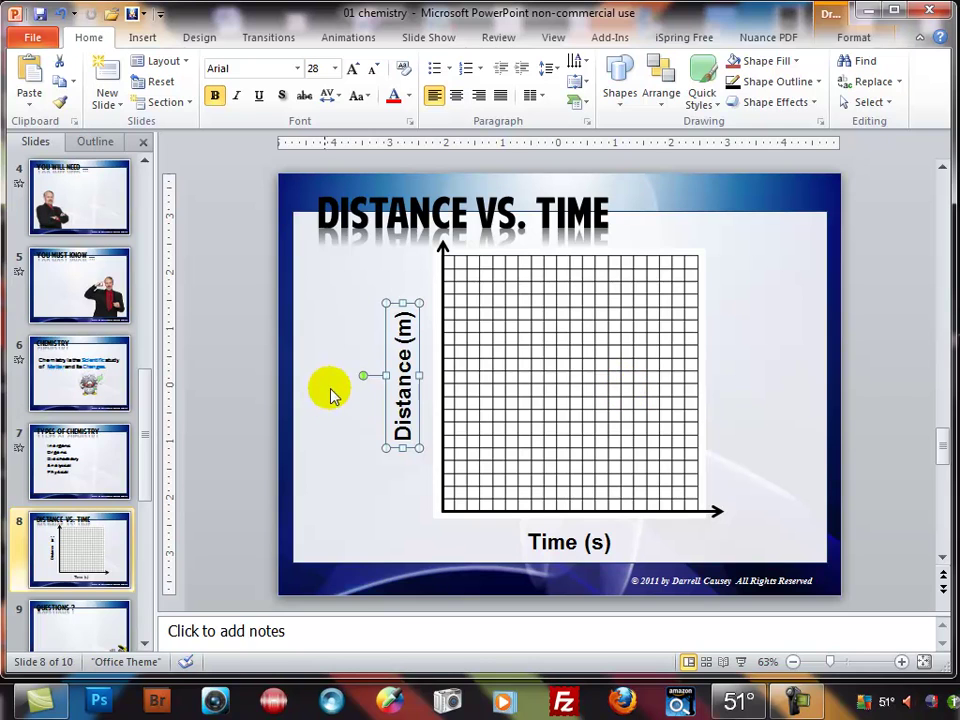
left_click_drag(386, 374, 373, 374)
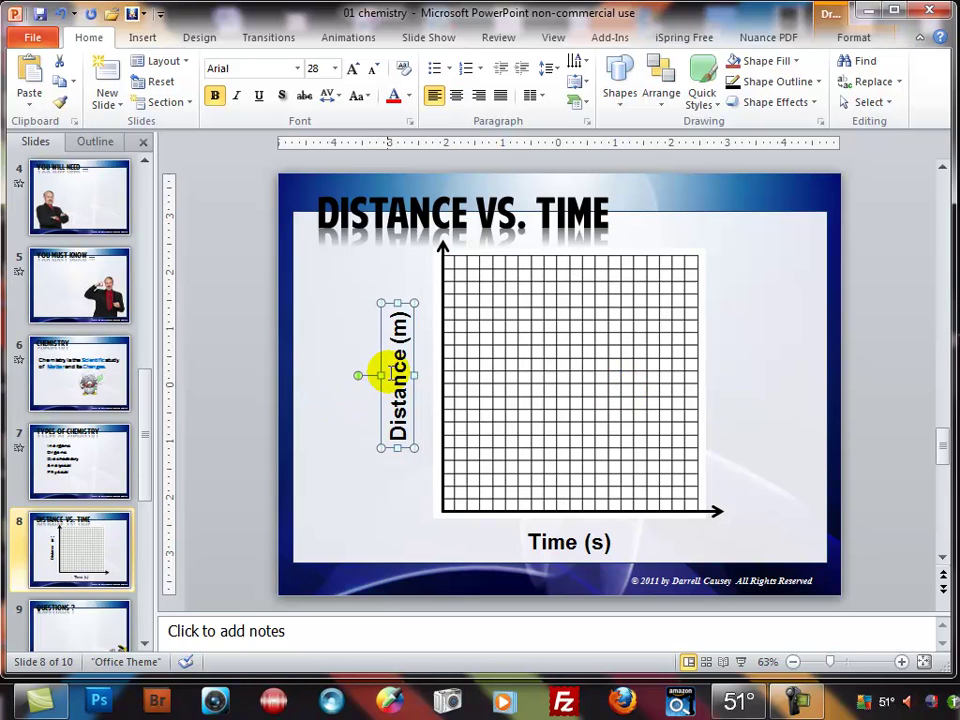
Step: Nudge the grid picture and both axis arrows together slightly upward, away from the "Time (s)" label
left_click(545, 542)
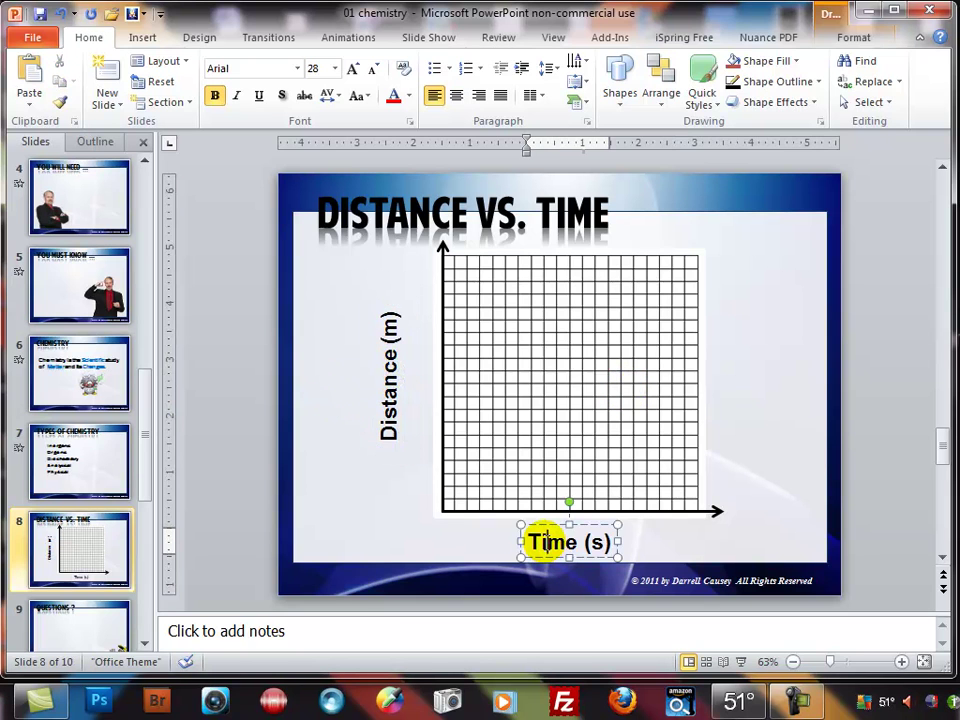
left_click(491, 436)
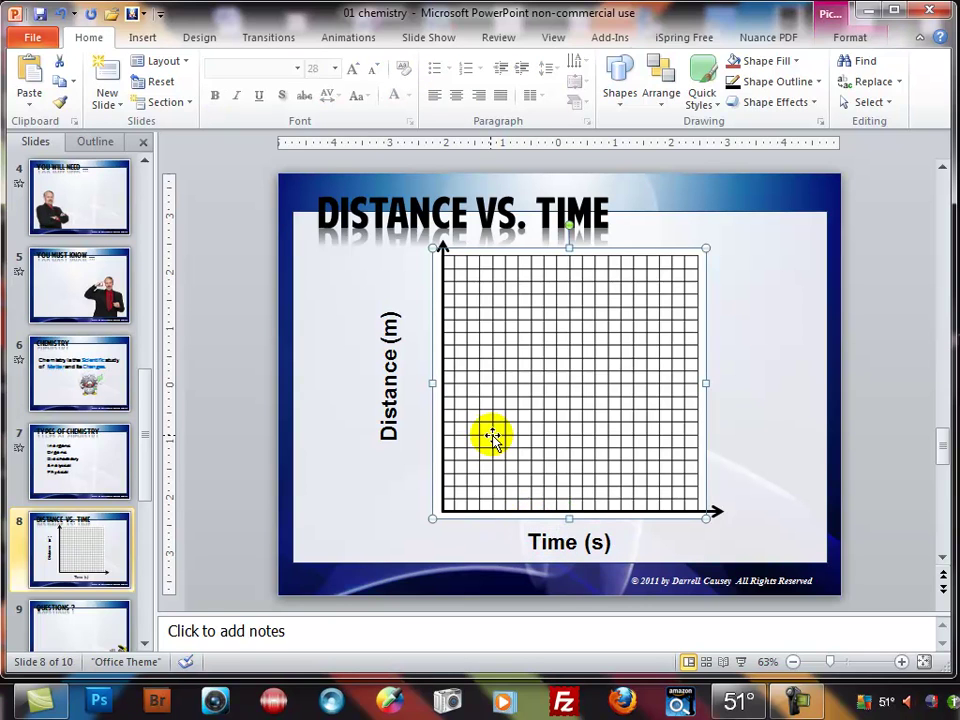
left_click(441, 382, "shift")
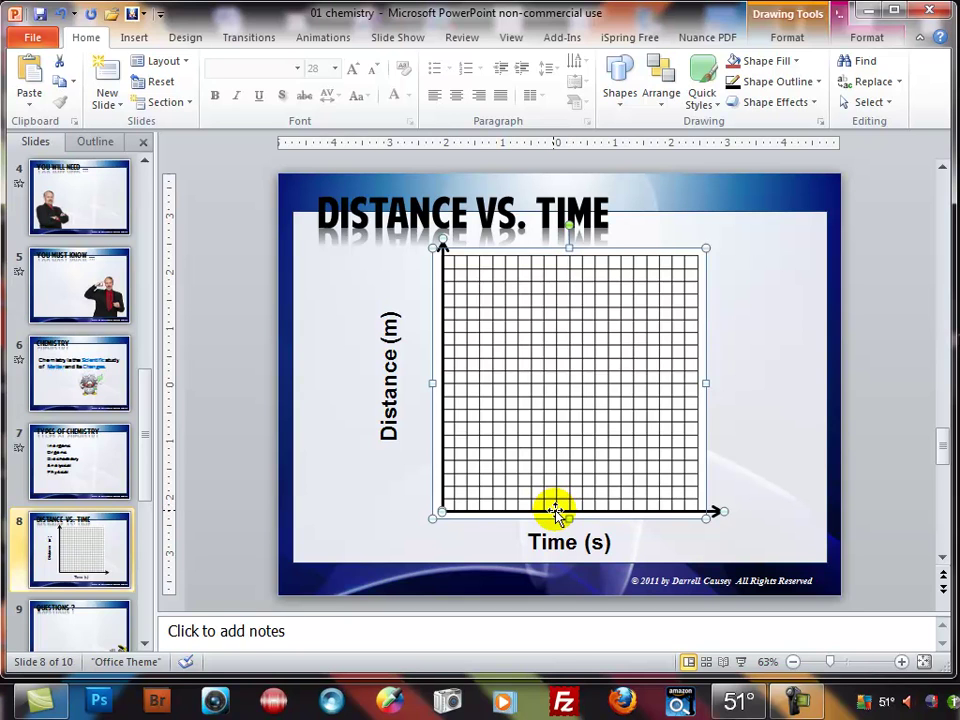
key("Up")
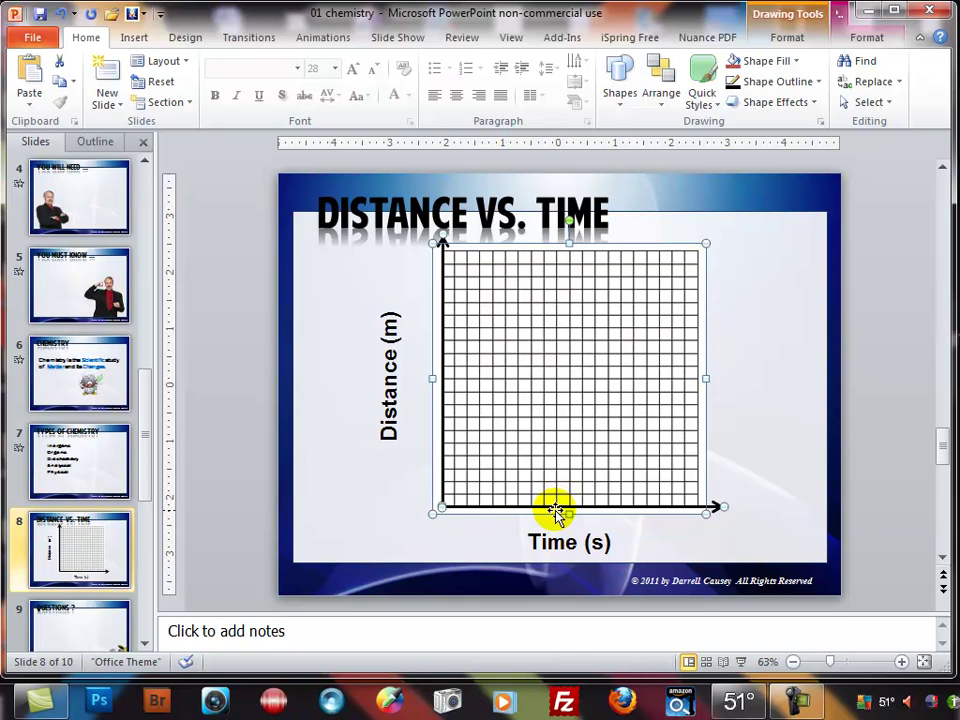
left_click(782, 369)
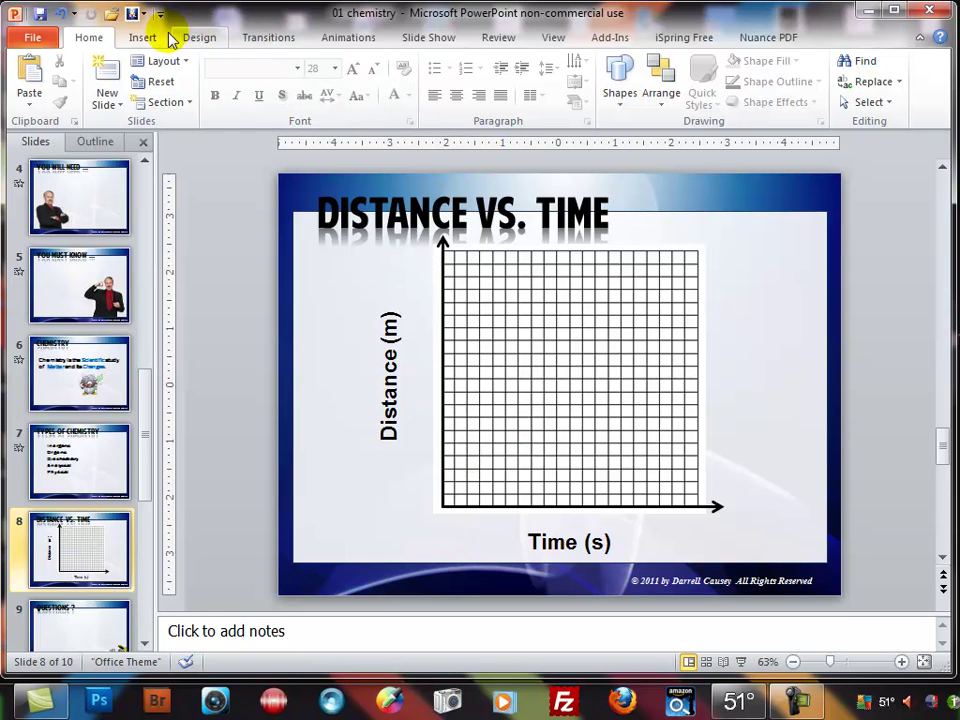
Step: Draw a tiny oval about 0.08" by 0.08" in the blank area beside the "Distance (m)" label
left_click(136, 37)
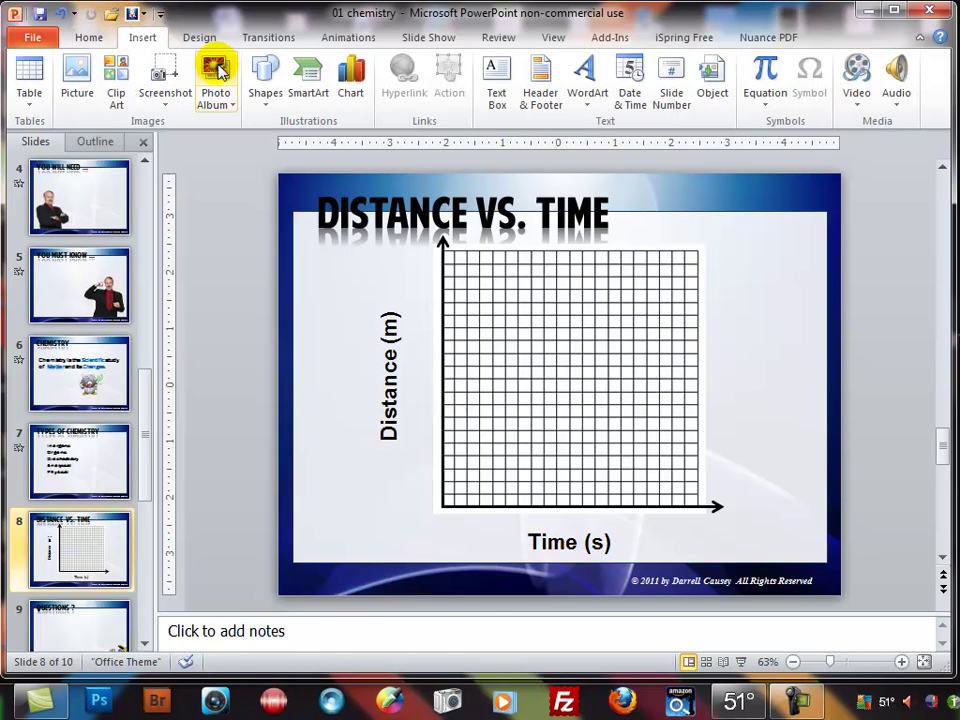
left_click(264, 70)
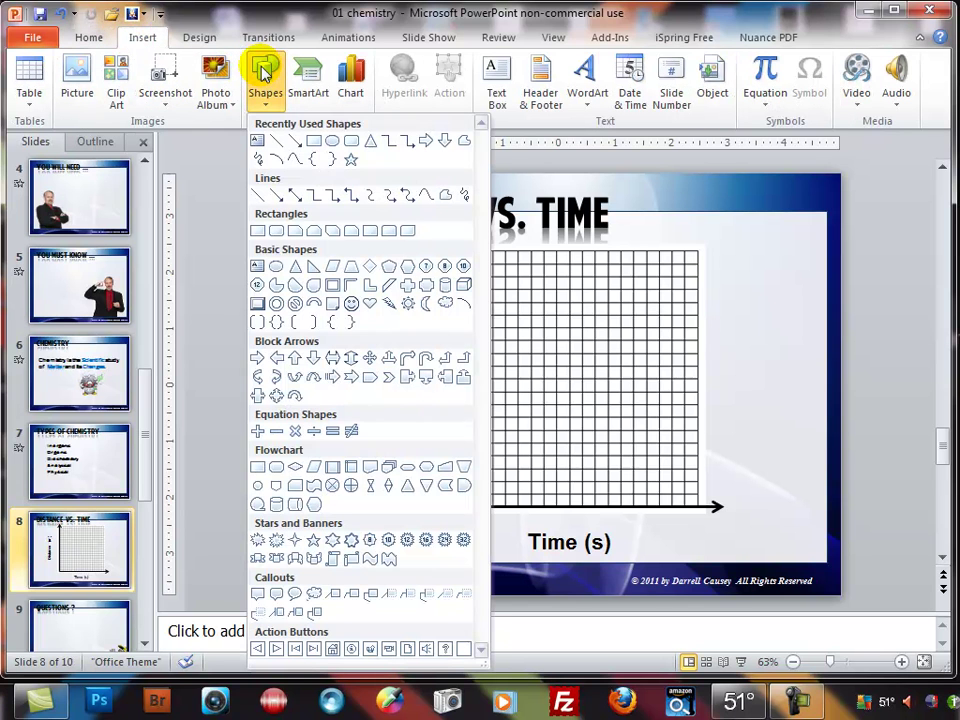
left_click(333, 145)
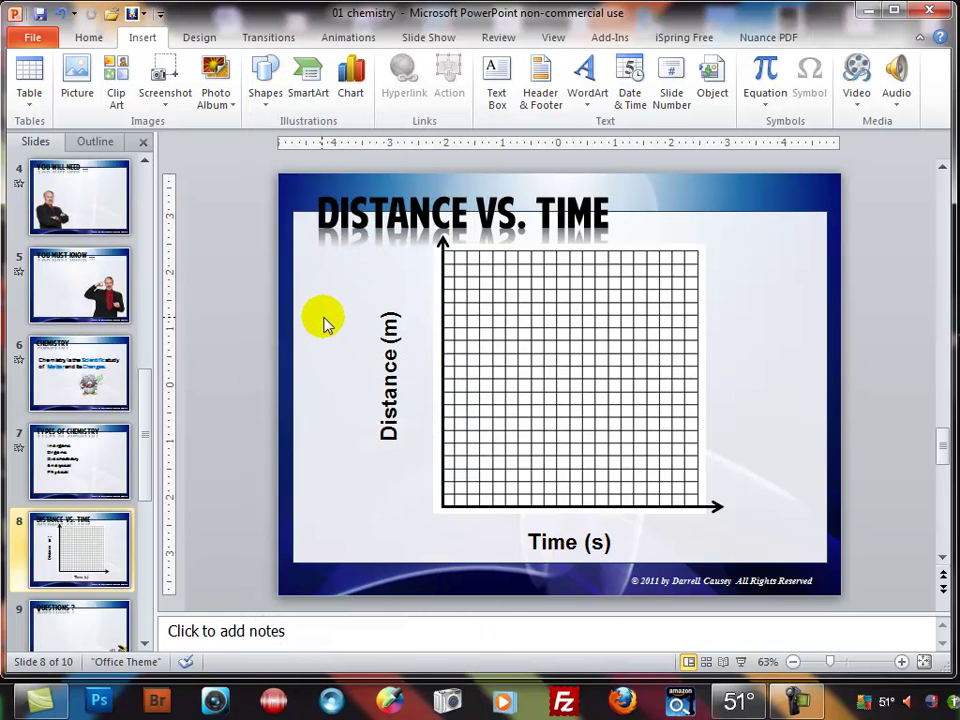
left_click(322, 317)
left_click(340, 330)
left_click(322, 318)
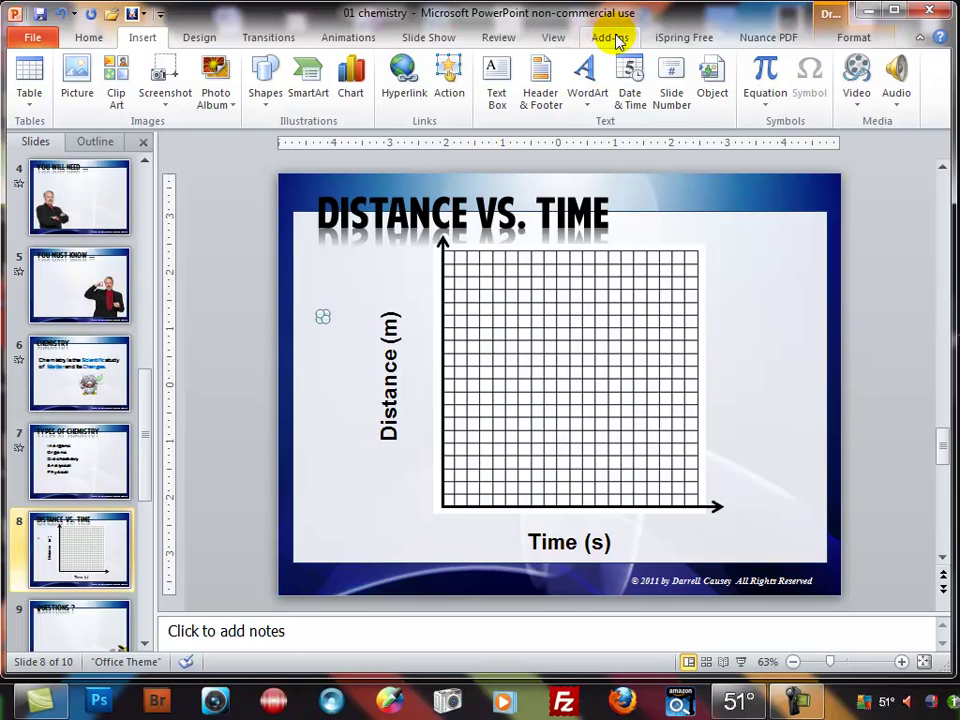
Step: Give the small dot beside the "Distance (m)" label a black fill and a black outline
left_click(854, 40)
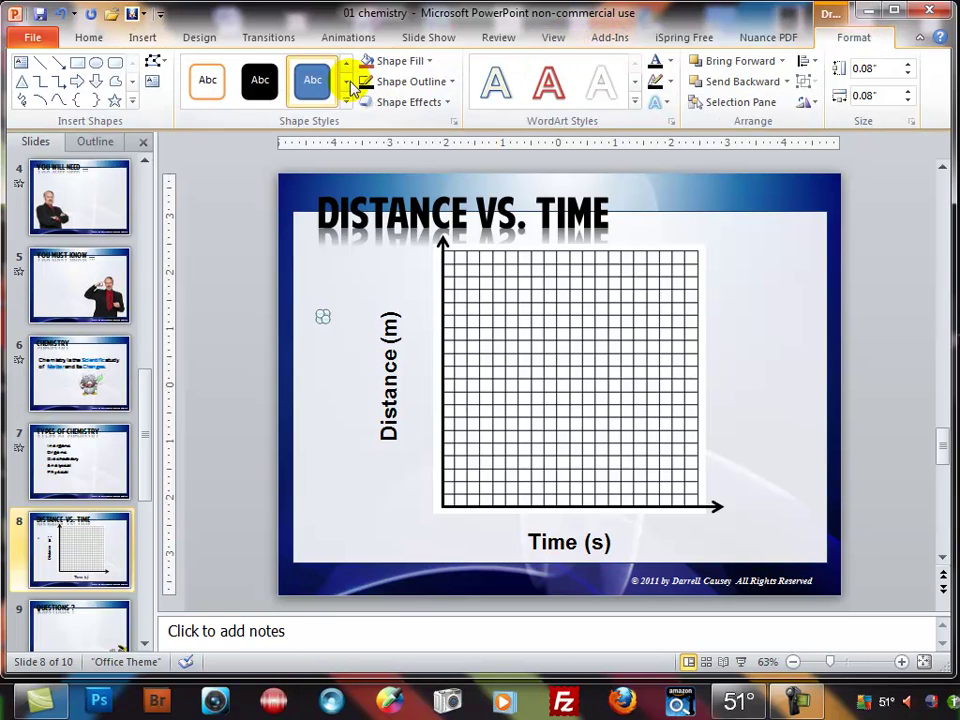
left_click(427, 62)
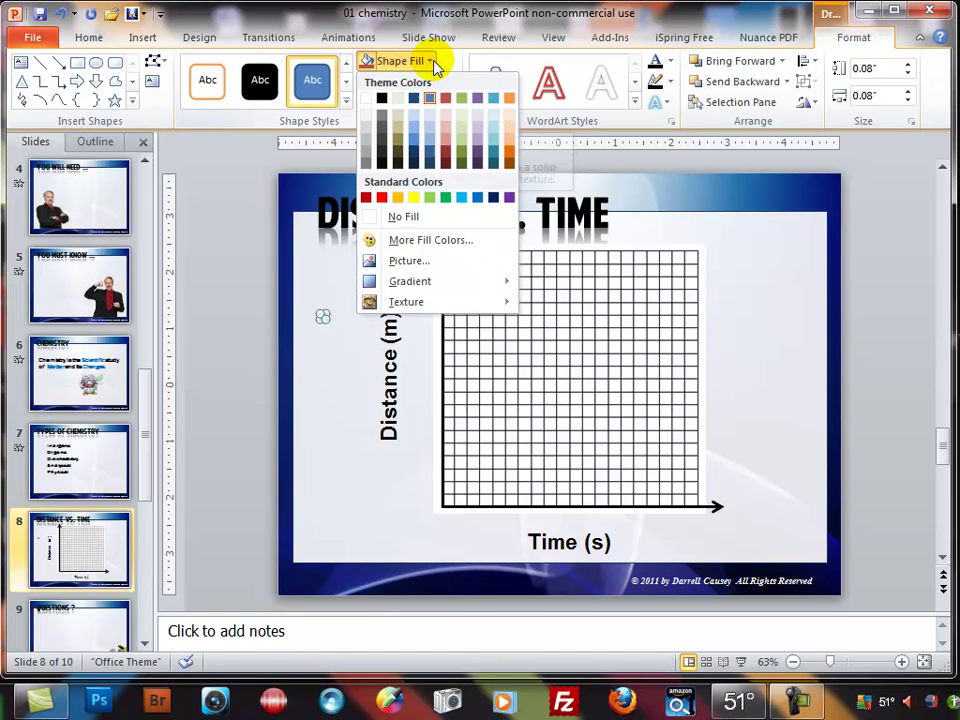
left_click(381, 97)
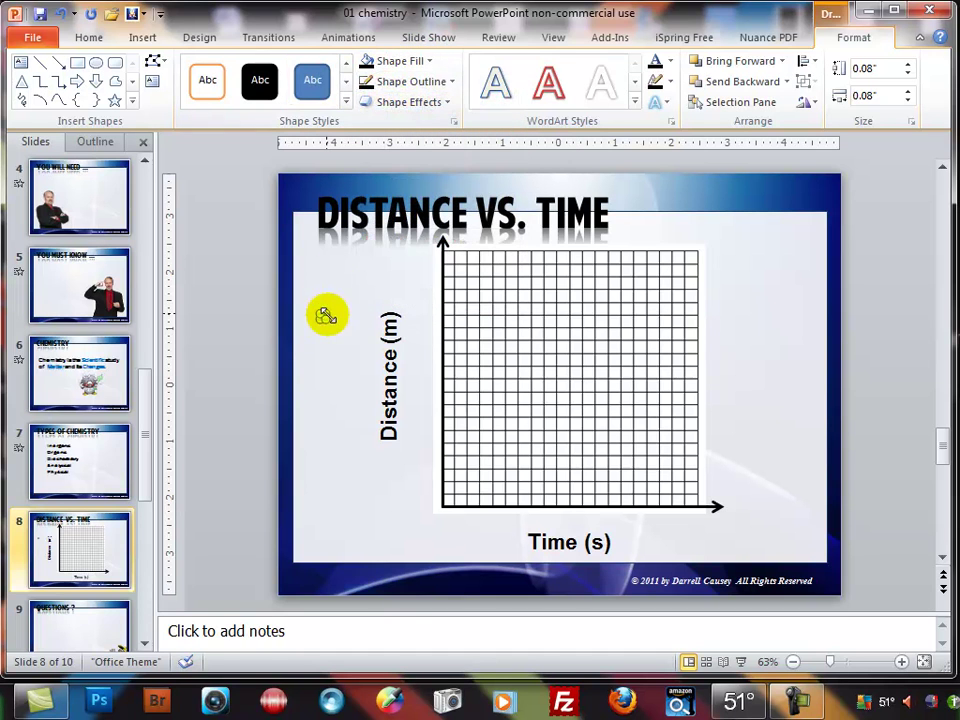
left_click(330, 390)
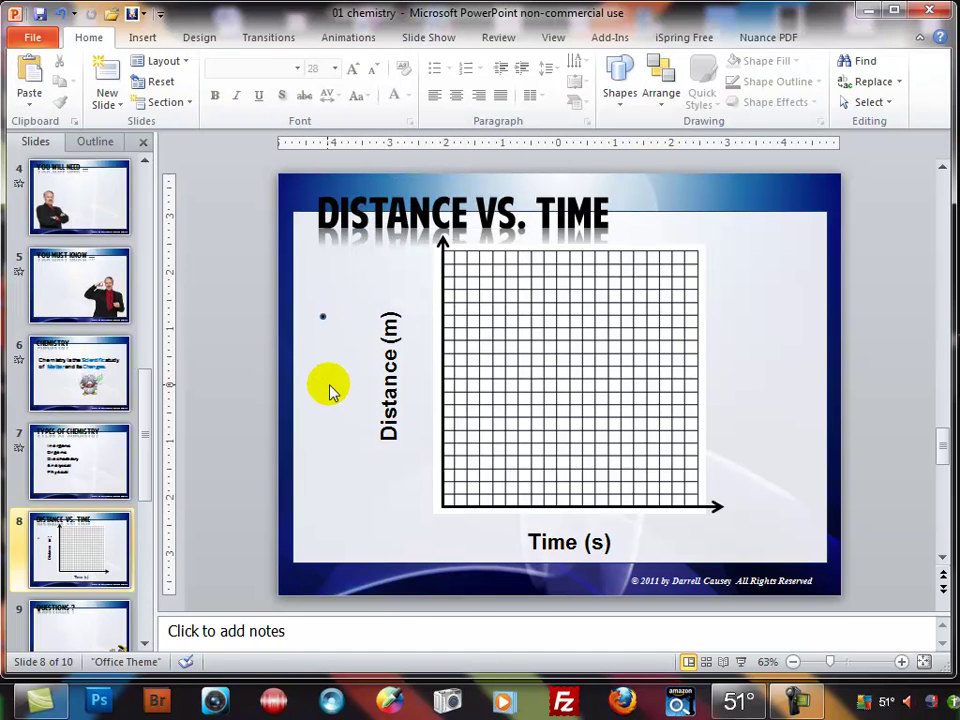
left_click(324, 316)
left_click(451, 82)
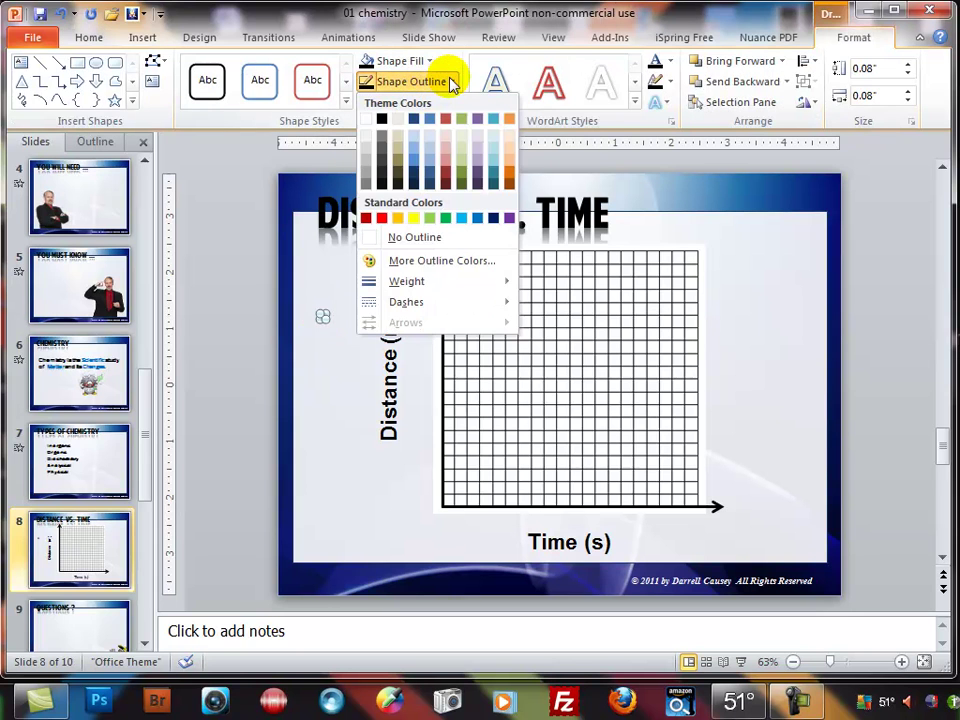
left_click(381, 118)
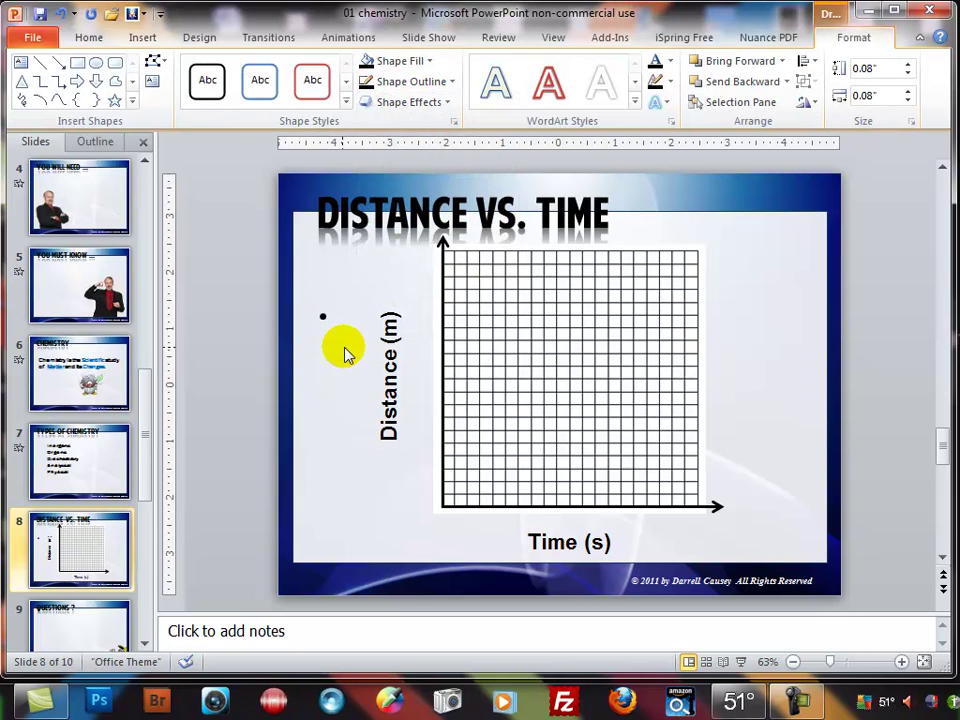
left_click(344, 353)
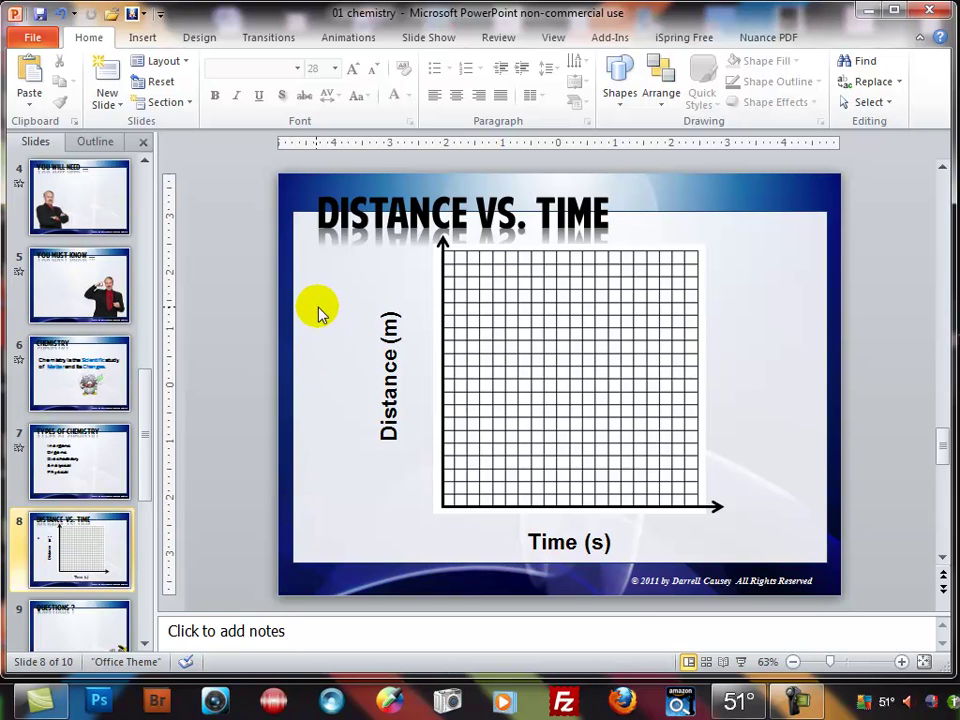
Step: Make four copies of the black dot beside the "Distance (m)" label, giving a diagonal row of five
left_click(323, 320)
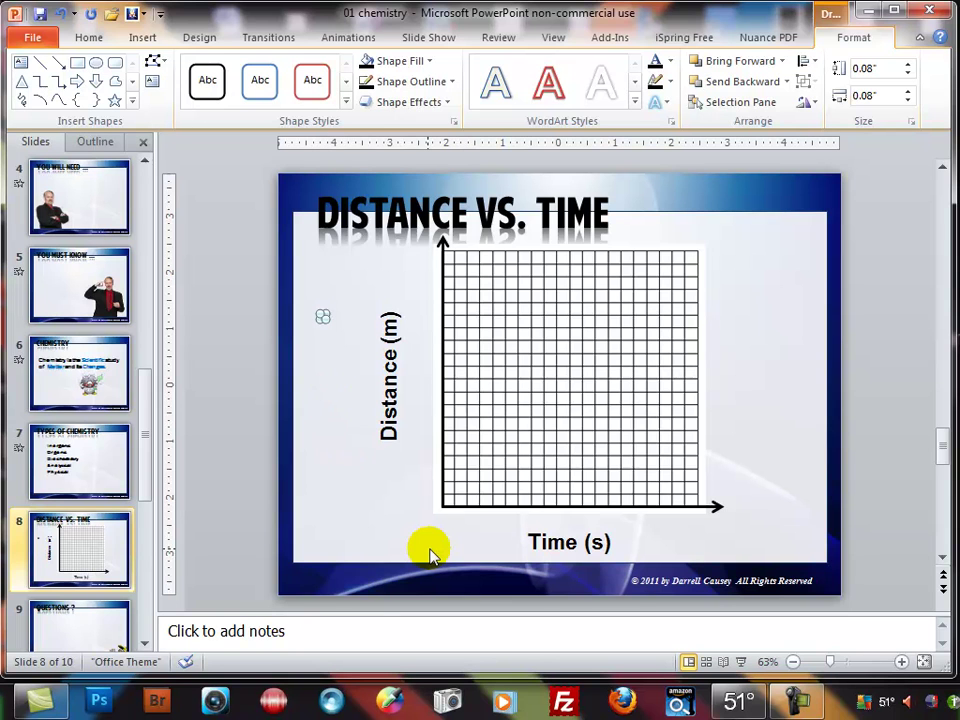
key("ctrl+v")
key("ctrl+v")
key("ctrl+v")
key("ctrl+v")
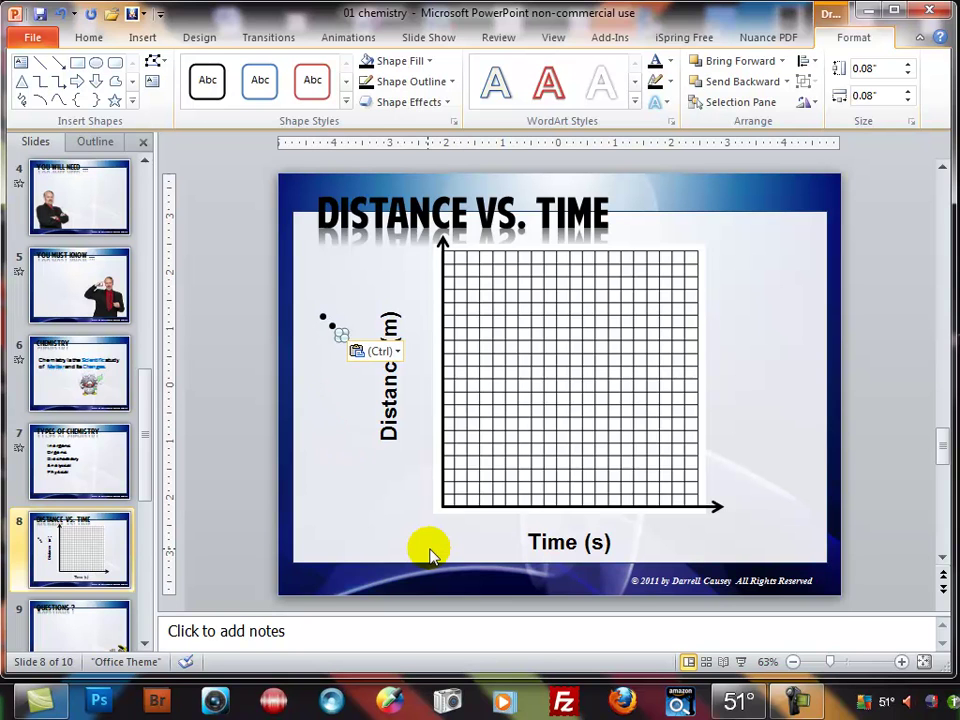
key("Escape")
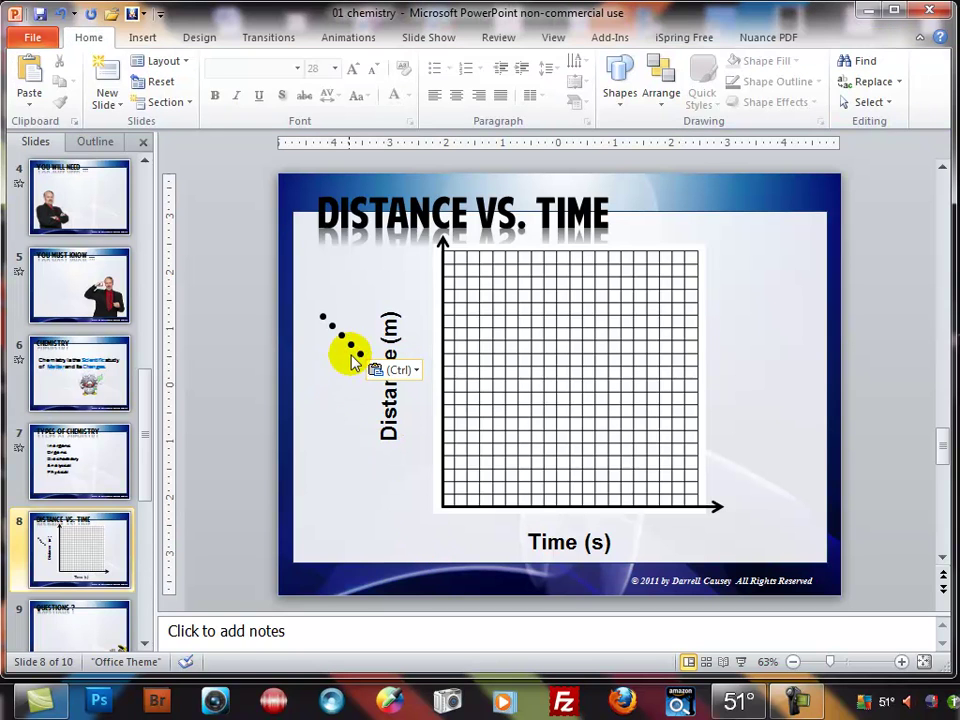
Step: Place three of the dots on the grid as rising data points, about two, three and six squares from the vertical axis
left_click(360, 354)
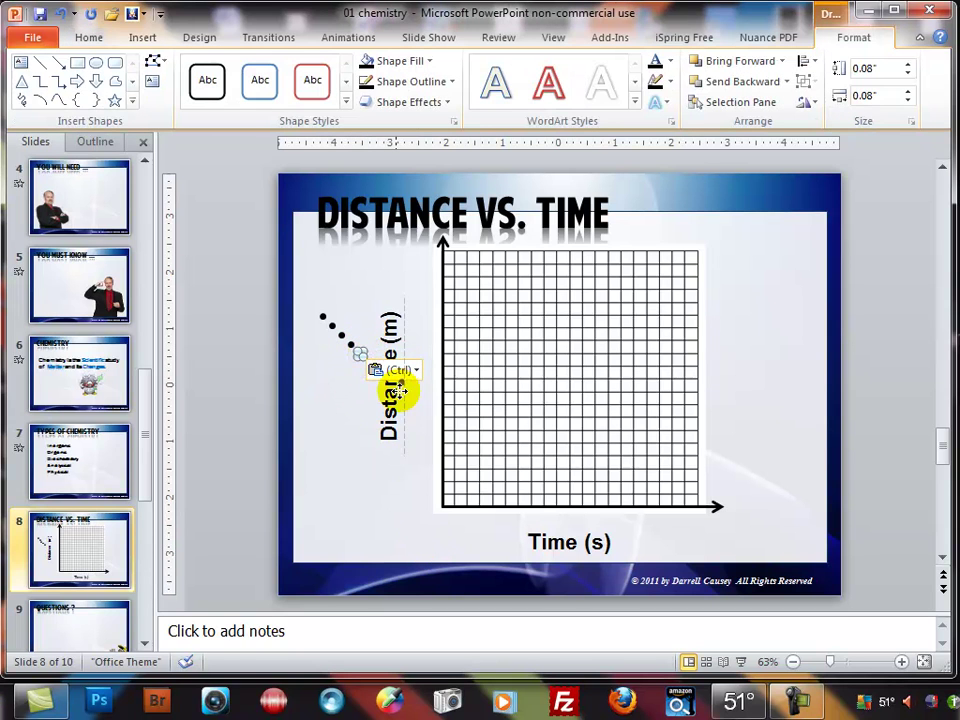
left_click_drag(467, 493, 468, 491)
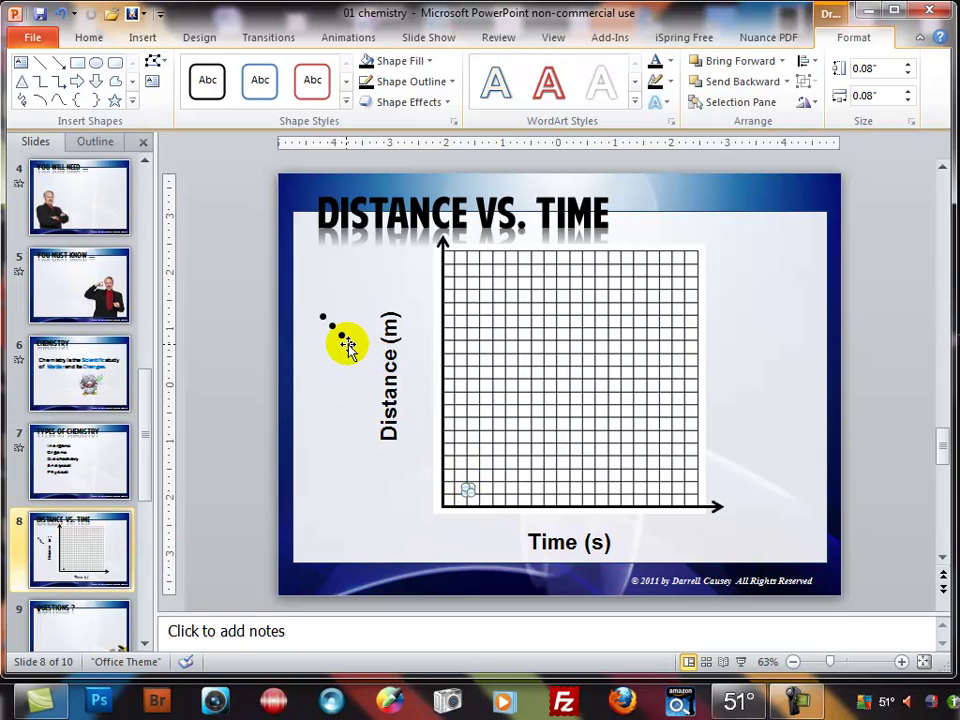
left_click_drag(352, 345, 349, 354)
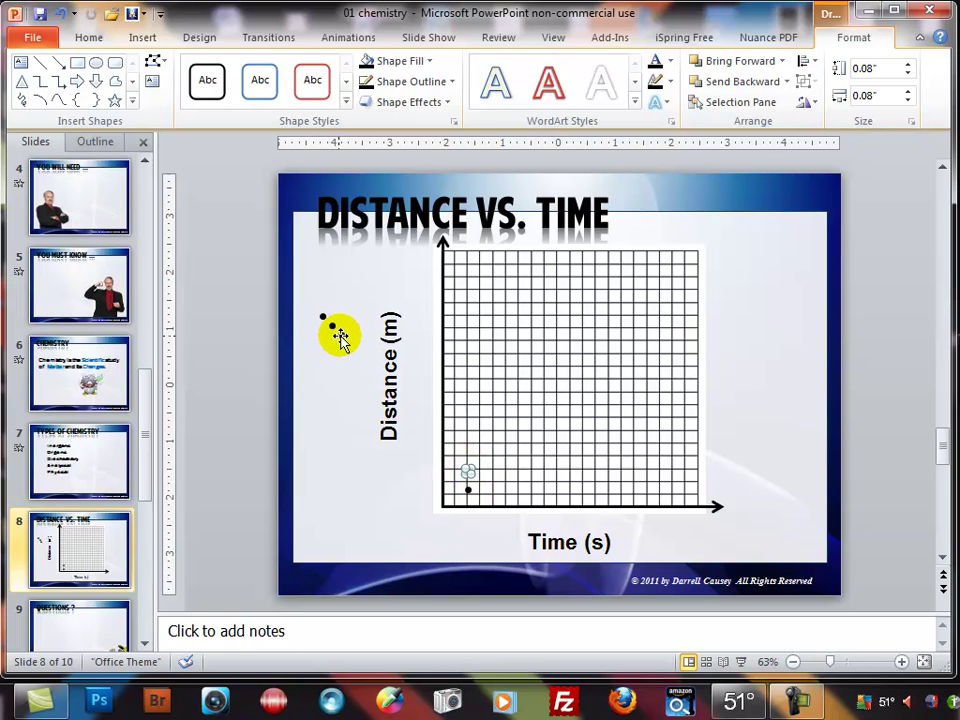
left_click_drag(340, 338, 349, 346)
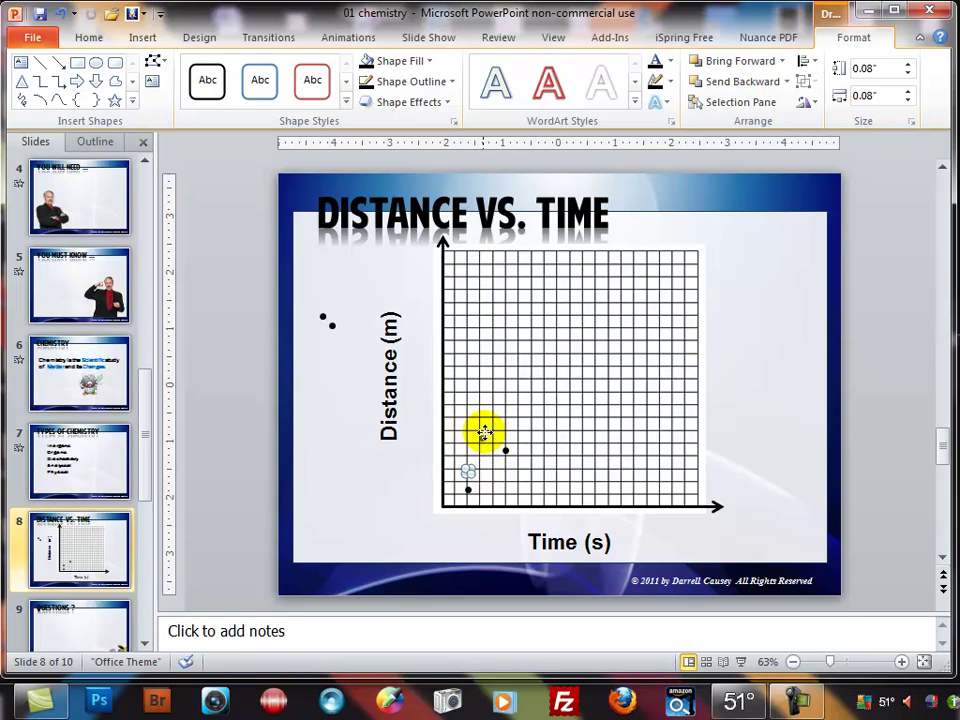
left_click_drag(480, 419, 516, 396)
key("ctrl+v")
left_click_drag(468, 486, 465, 445)
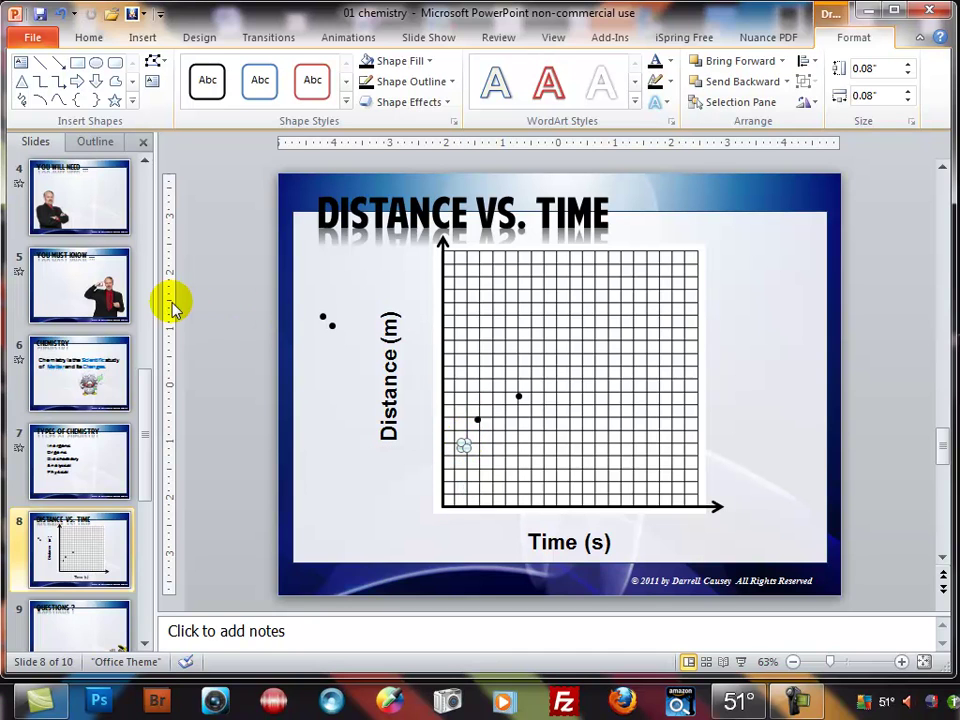
Step: Place the remaining two dots near the middle of the grid, about eight squares from the vertical axis, one above the other
key("ctrl+v")
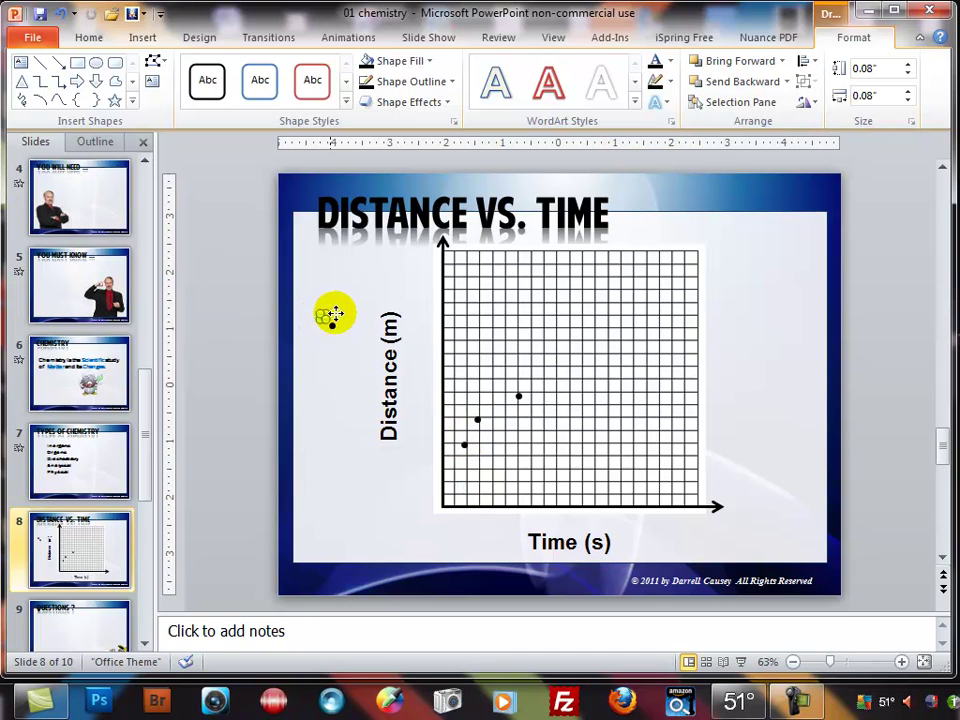
left_click_drag(551, 398, 544, 402)
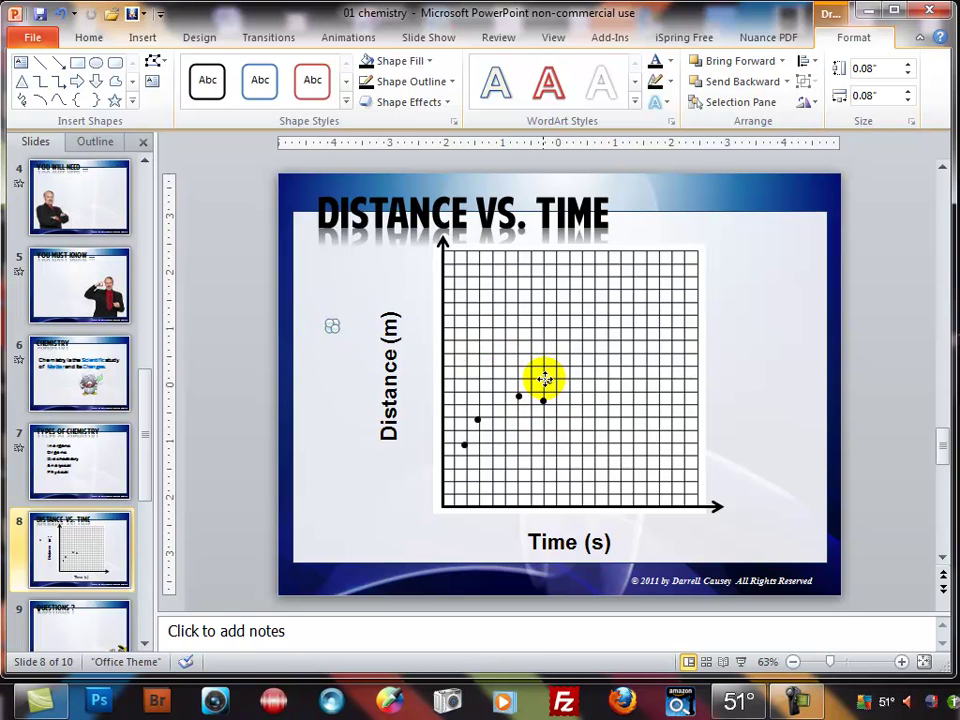
left_click(730, 295)
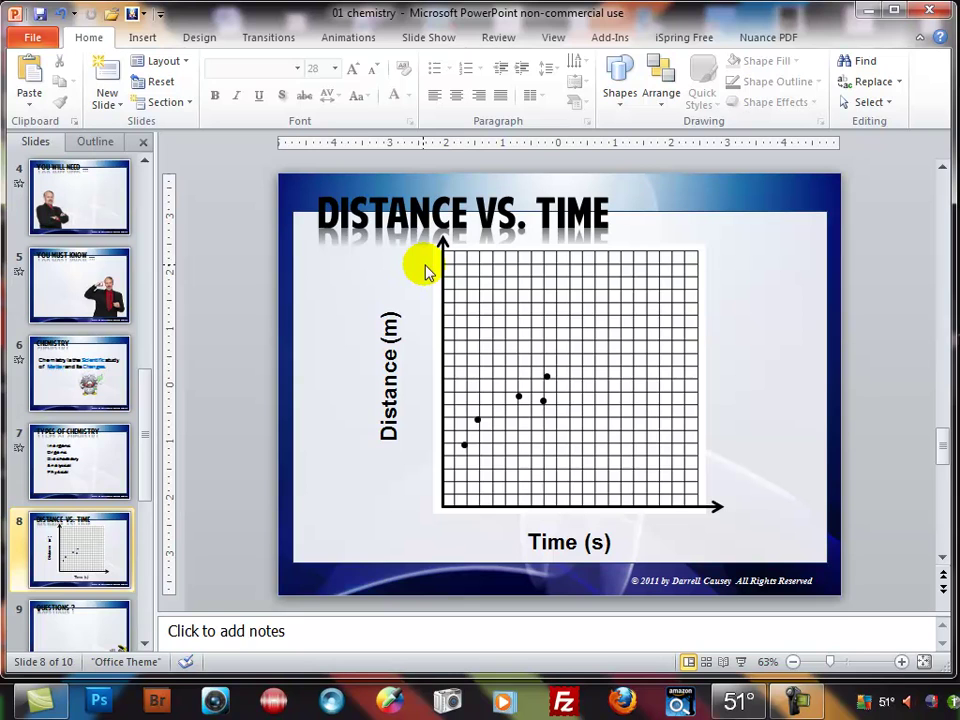
left_click(140, 38)
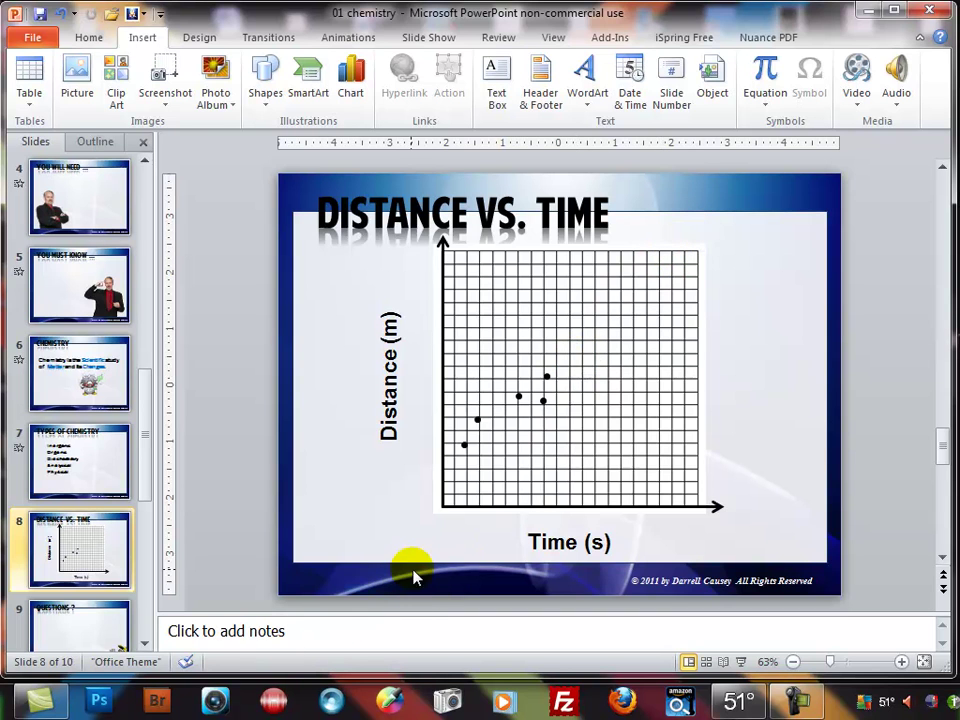
Step: Switch to Firefox and open the "Line of Best Fit" presentation from the Chemistry site's PowerPoint Videos page
left_click(620, 703)
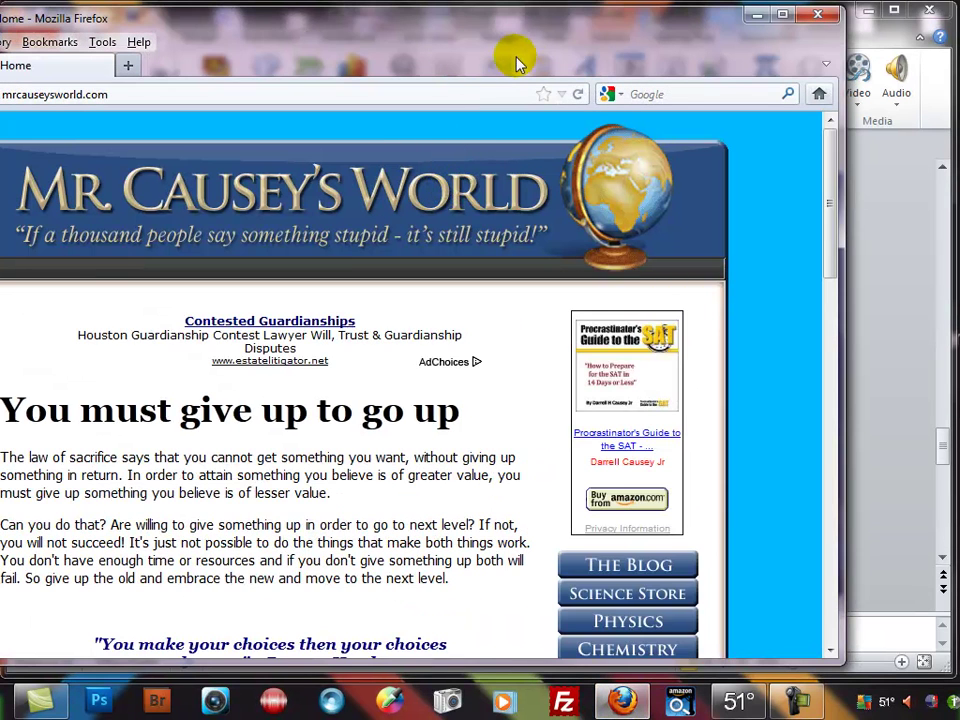
left_click_drag(461, 31, 584, 29)
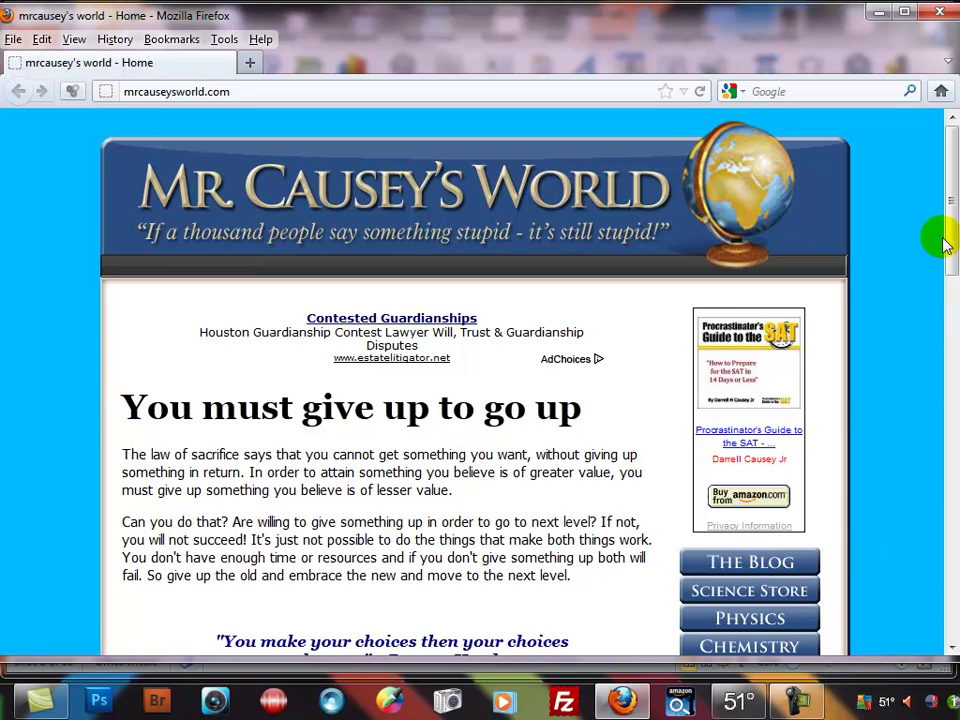
scroll(936, 236, "down", 3)
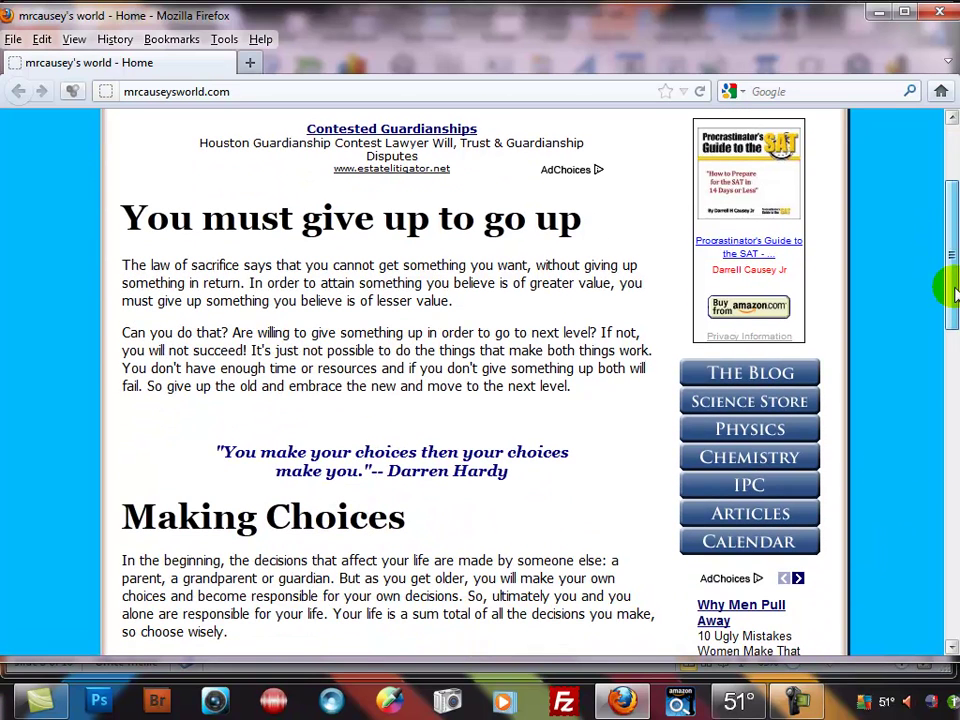
left_click(755, 462)
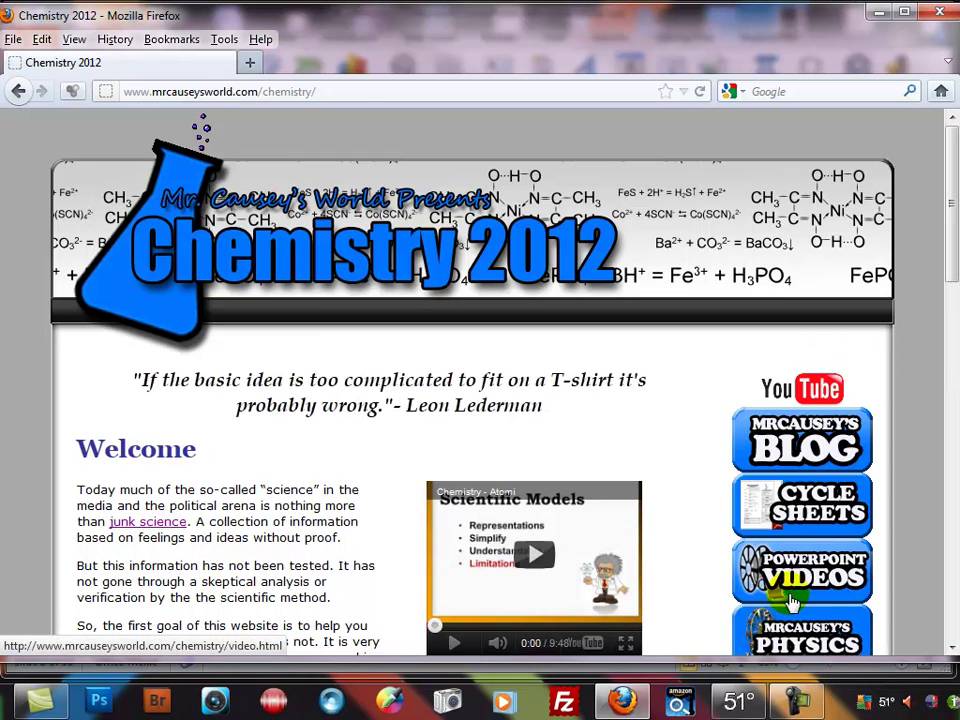
left_click(845, 562)
left_click_drag(952, 197, 950, 322)
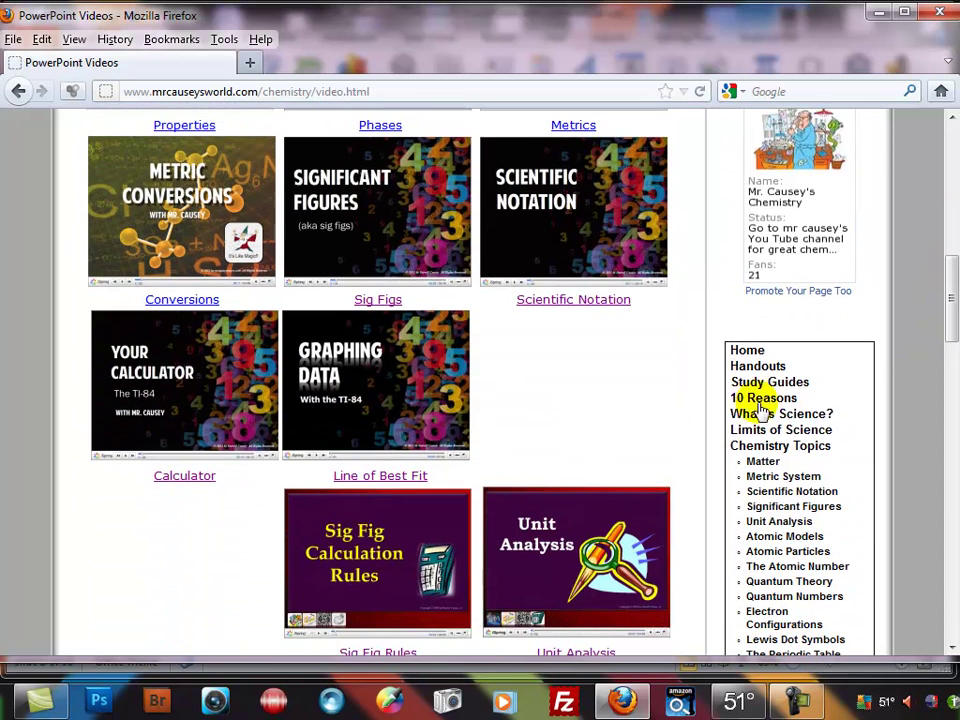
left_click(314, 398)
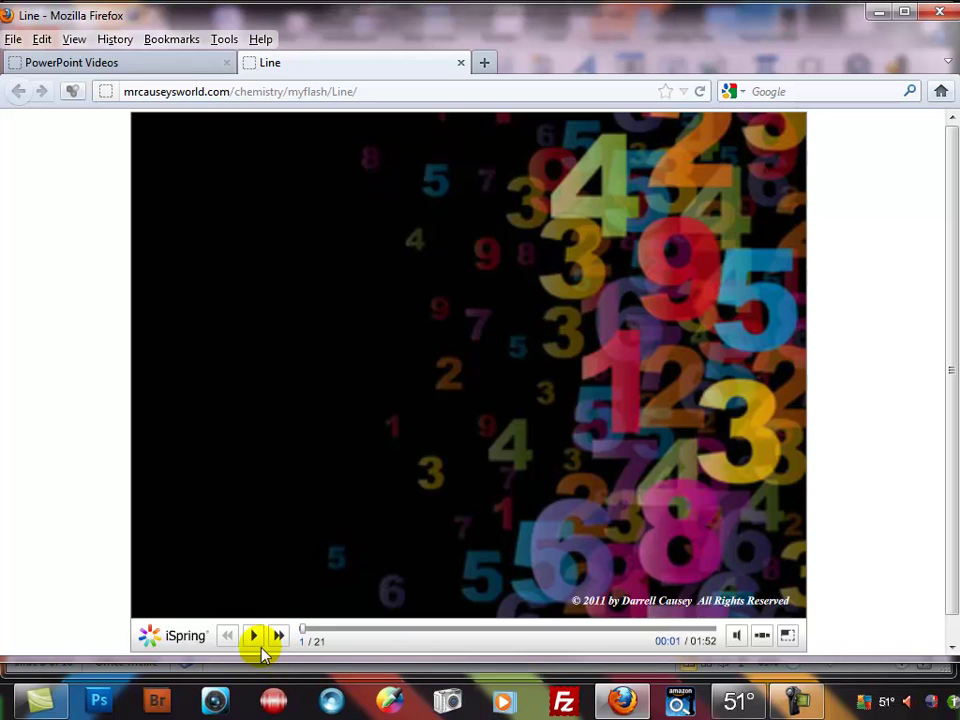
Step: Play the "Graphing Data" presentation through to the "You Must Know ..." slide, pause it and close the browser window
left_click(251, 637)
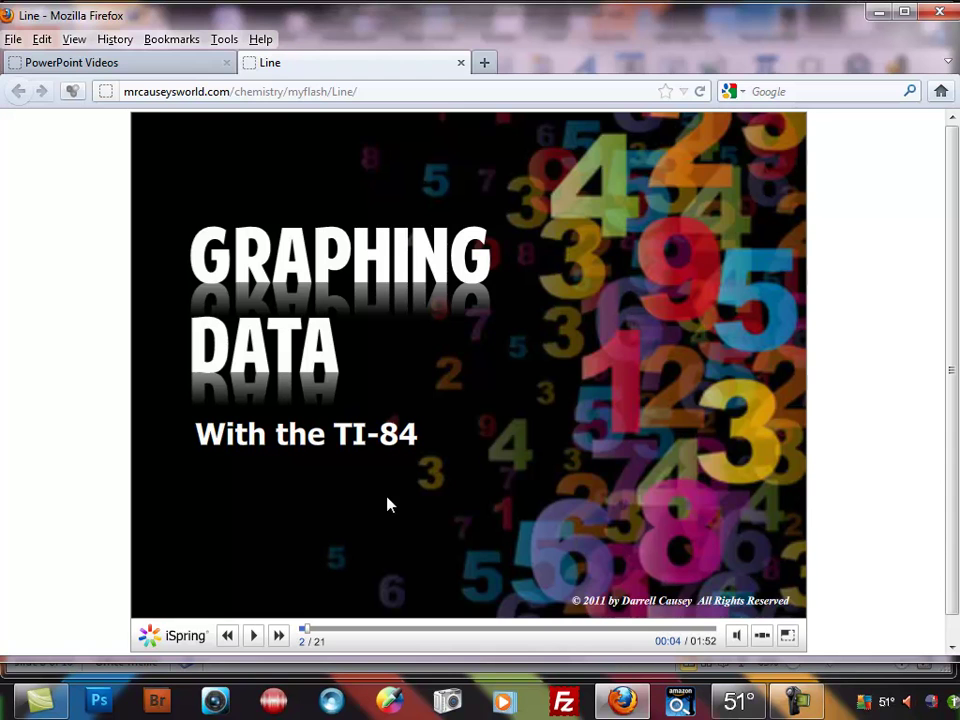
left_click(280, 637)
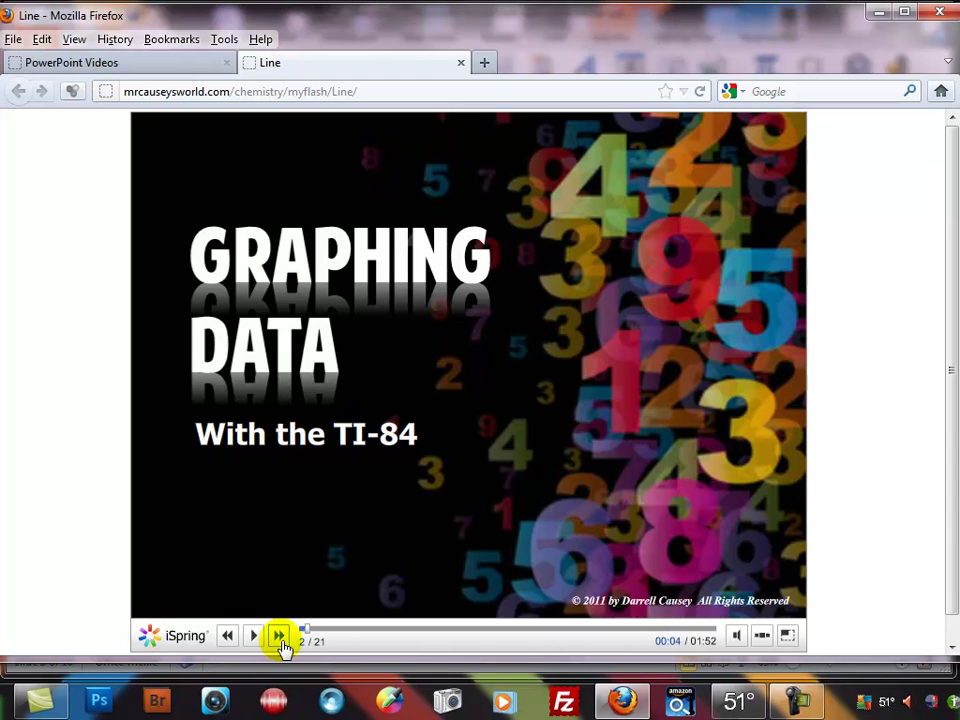
left_click(254, 642)
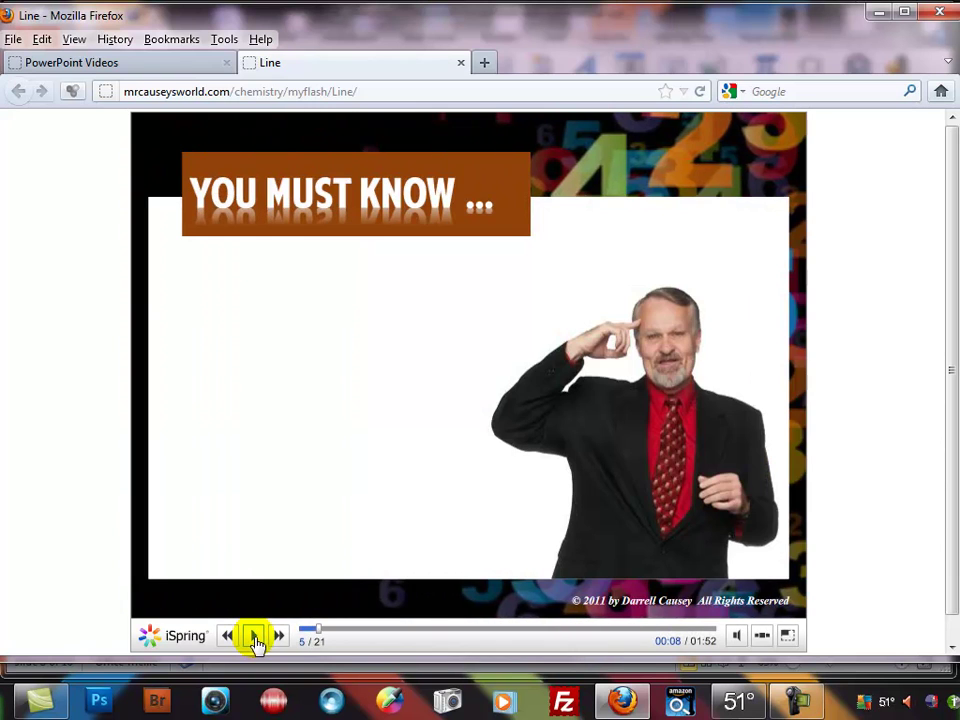
left_click(255, 641)
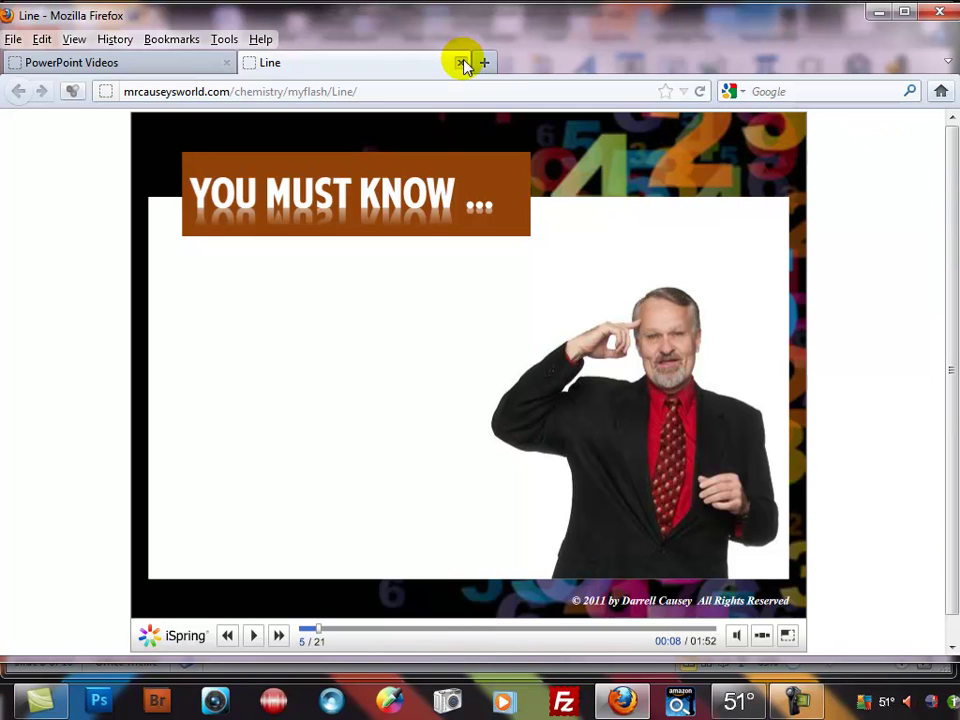
left_click(938, 13)
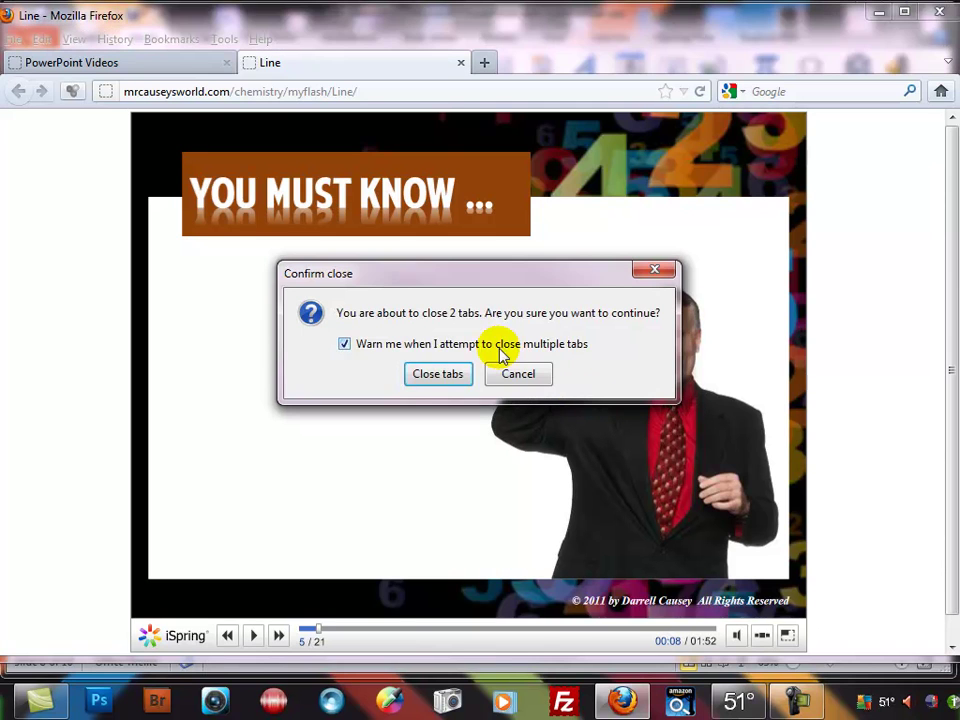